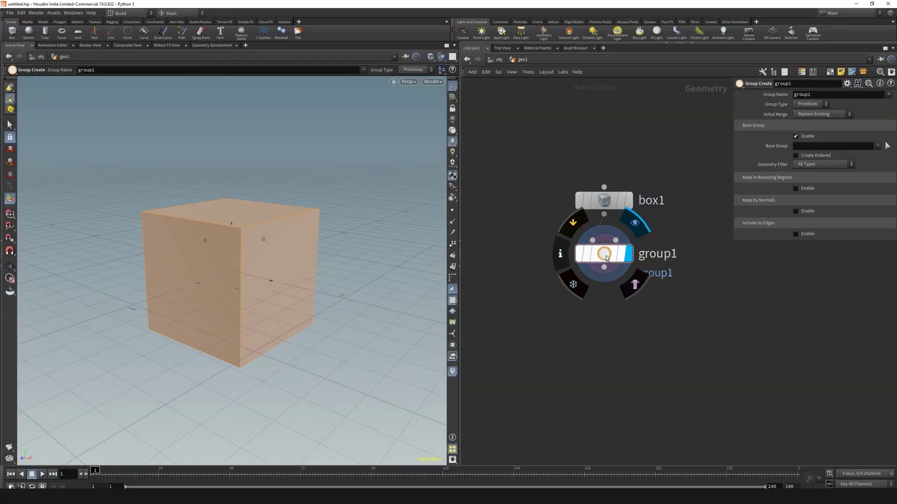
Enable Keep in Bounding Regions on group1 and set its bounding type to Bounding Object (points or vertices only)
click(604, 200)
click(604, 255)
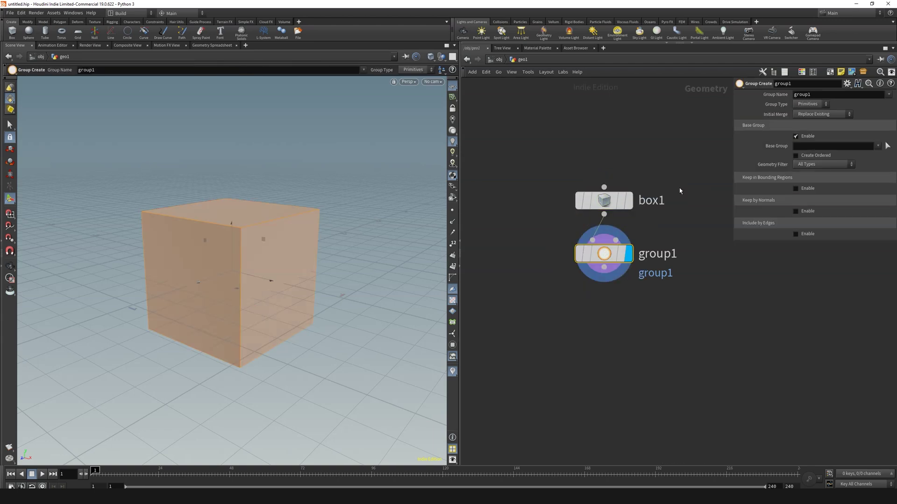
click(796, 188)
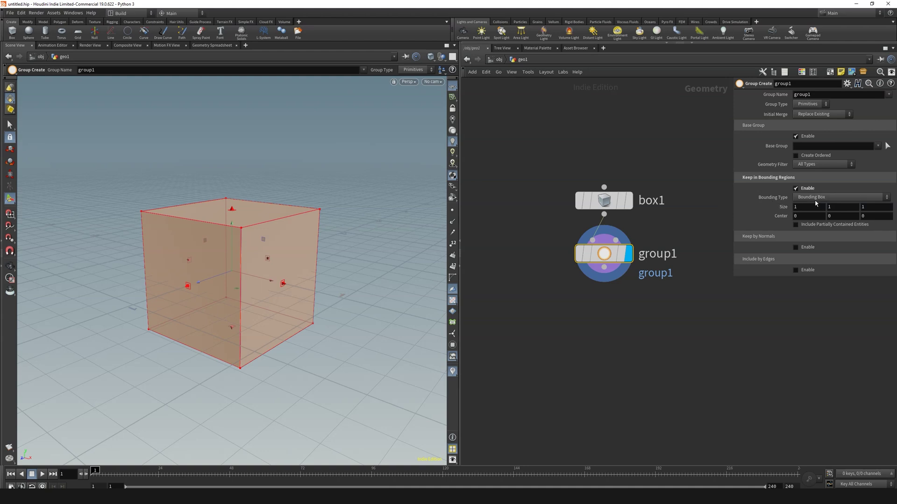
click(808, 198)
click(845, 222)
Move box1 aside, duplicate it as box2 and wire the copy into group1's second input
drag(611, 202, 574, 191)
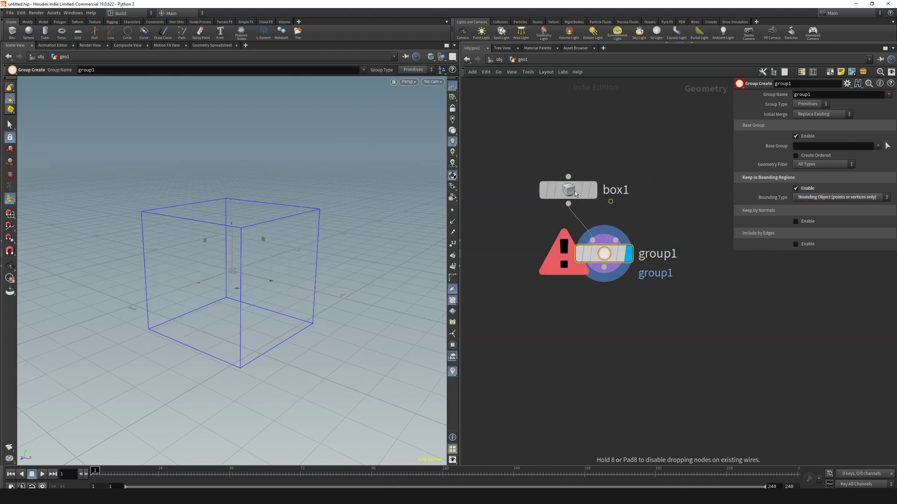
alt+drag(648, 191, 684, 191)
drag(660, 203, 616, 240)
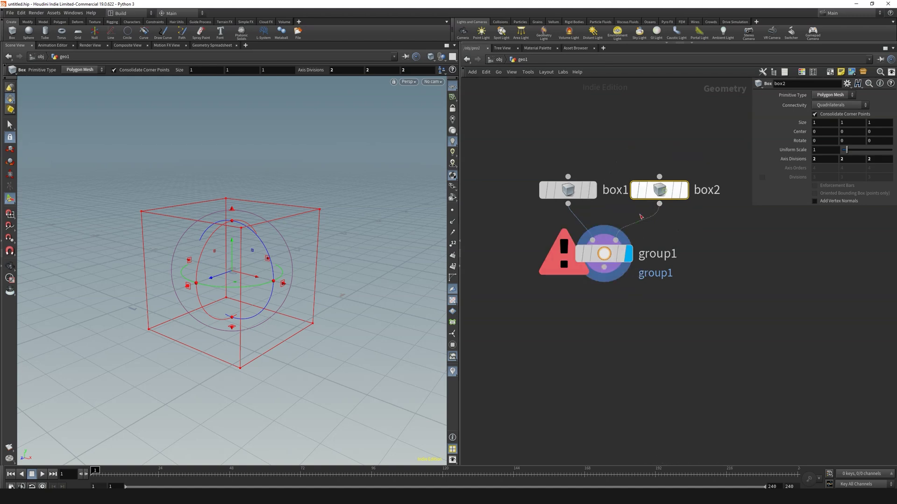
Set group1's group type to Points
click(616, 253)
click(804, 105)
click(807, 114)
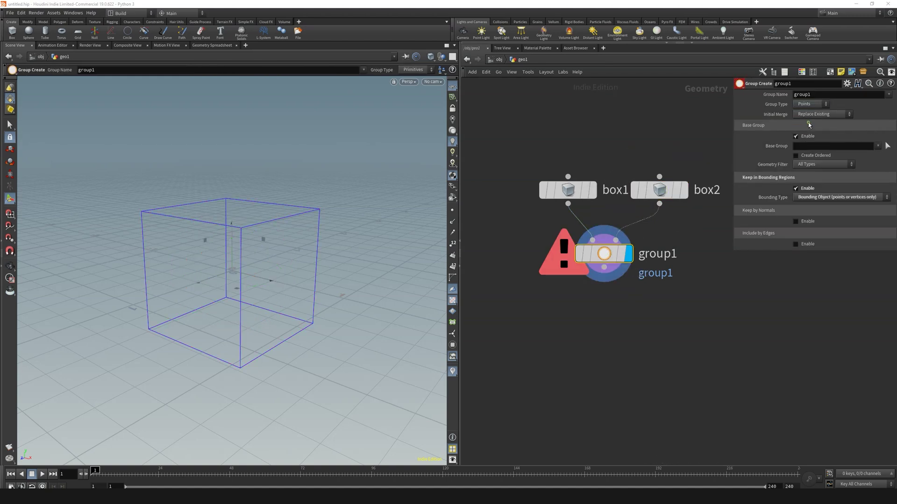
Move and enlarge box2 in the viewport so it overlaps box1 as the bounding object, and return to group1
click(649, 195)
drag(256, 277, 288, 282)
drag(246, 317, 233, 325)
alt+drag(346, 301, 192, 302)
drag(191, 213, 191, 187)
alt+drag(193, 290, 308, 280)
click(604, 253)
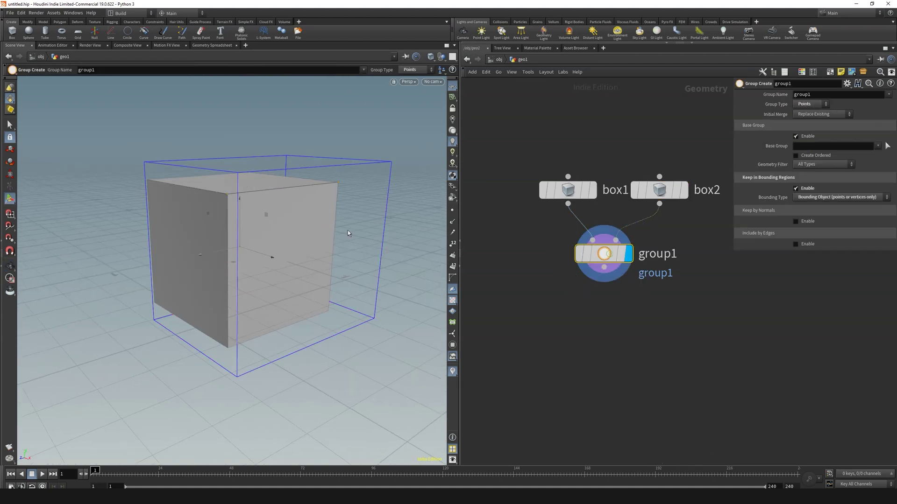
alt+drag(349, 232, 273, 205)
Set group1's group type to Primitives and its bounding type to Bounding Box
click(807, 103)
click(808, 99)
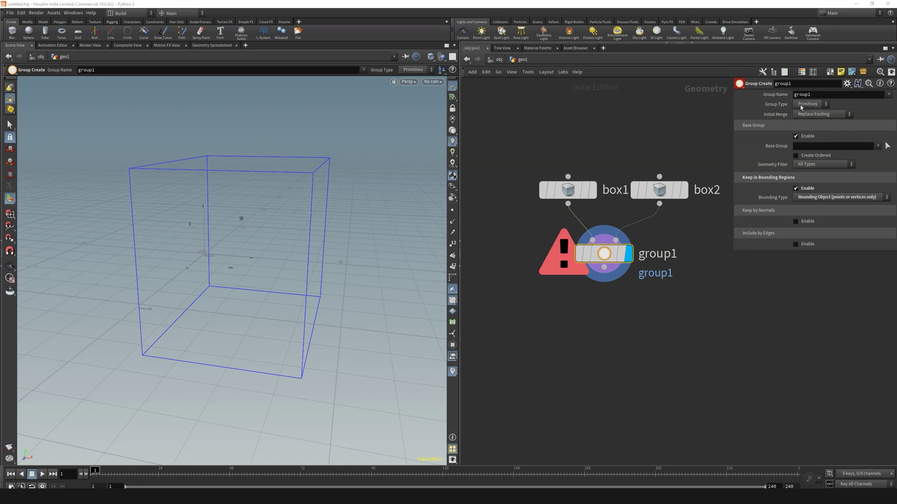
click(841, 197)
click(822, 195)
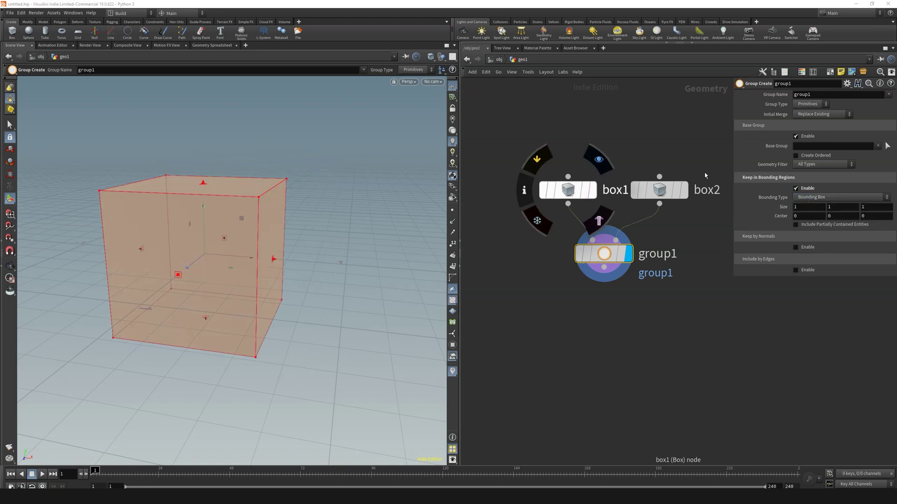
Resize and shift group1's bounding box around one side of the cube, to about 1.37 by 1.13 by 1.14
middle_drag(807, 207, 817, 207)
drag(286, 260, 311, 263)
alt+drag(314, 252, 242, 231)
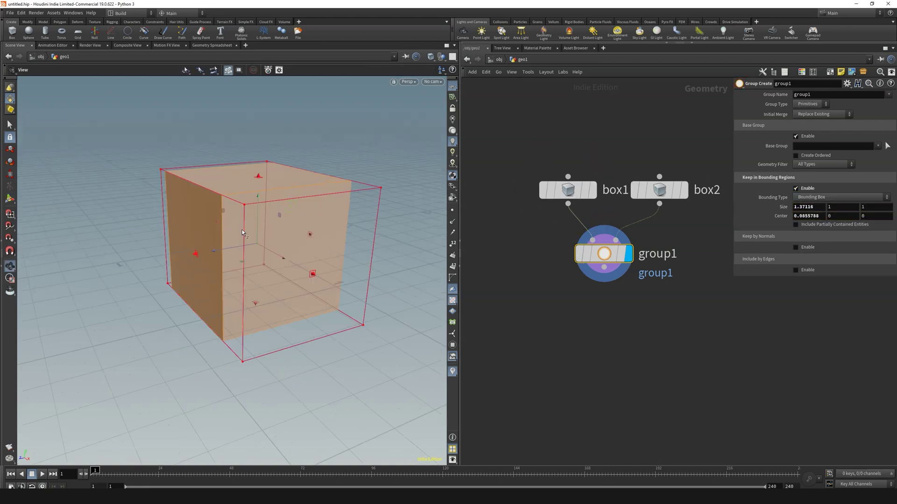
drag(195, 254, 162, 260)
drag(188, 184, 188, 167)
alt+drag(217, 203, 265, 194)
Try another group type on group1 and return it to Primitives
click(806, 106)
click(808, 121)
click(807, 105)
click(804, 113)
alt+drag(194, 240, 175, 261)
click(805, 207)
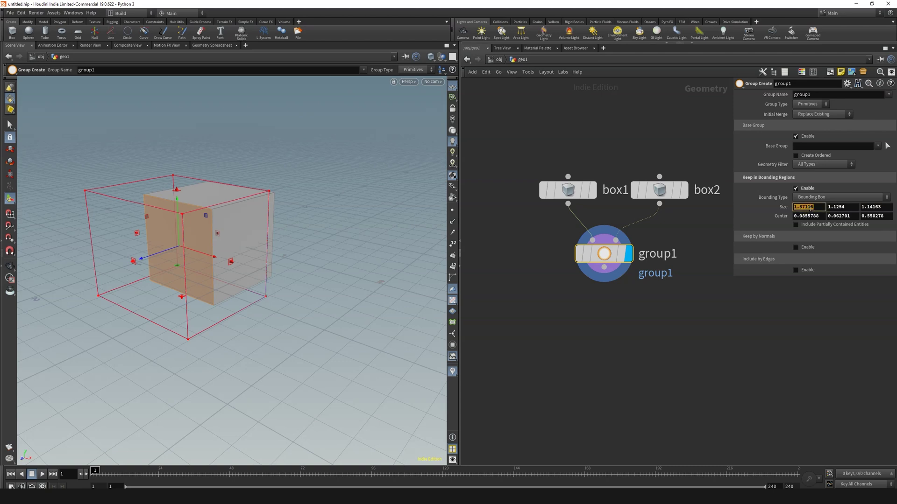
click(835, 207)
click(838, 216)
click(664, 319)
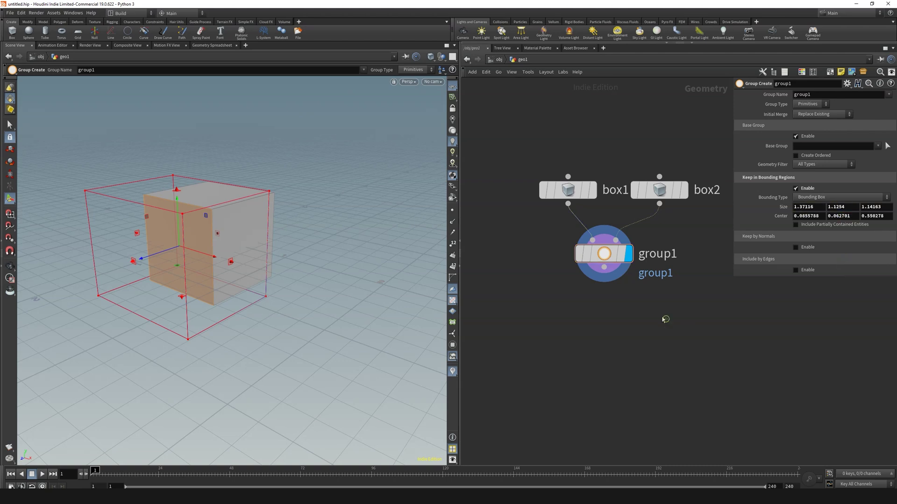
click(810, 206)
text(expressions)
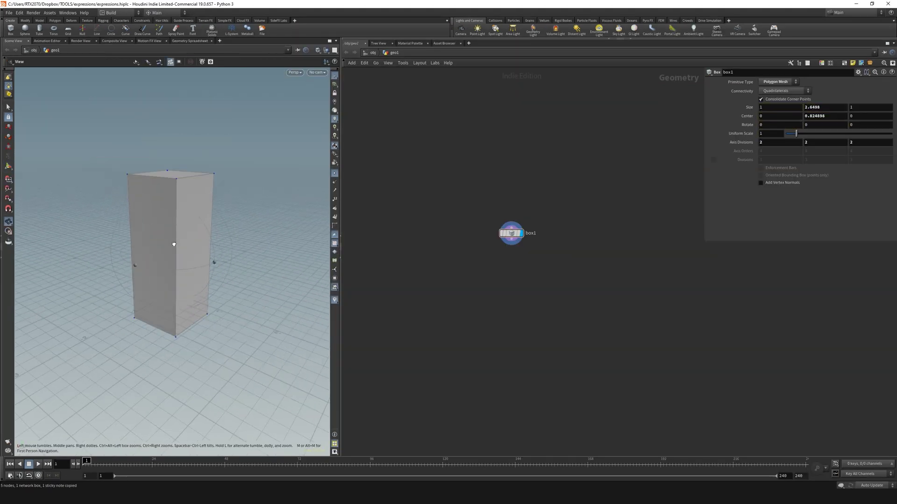
Duplicate the tall box as box2 and combine both boxes with a Merge node
click(583, 235)
key(Tab)
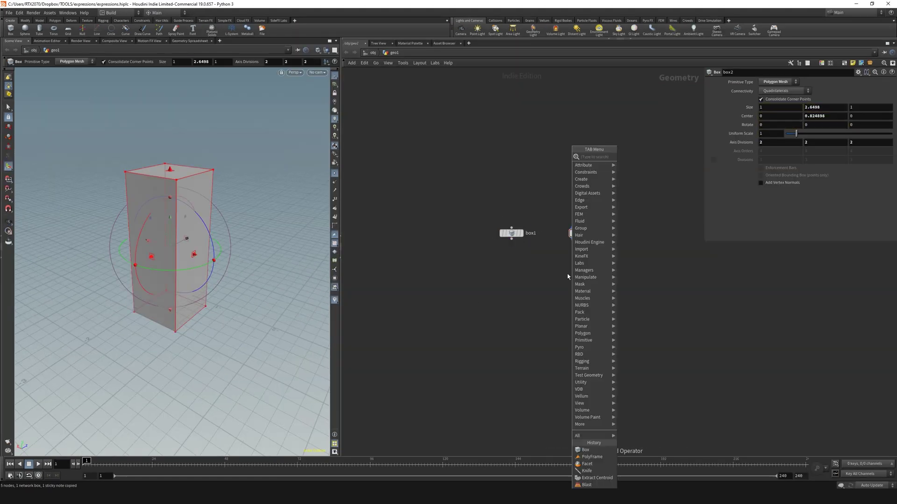
text(merge)
key(Return)
click(556, 280)
Add a Group node and wire it below the merge node
key(Tab)
text(group)
key(Return)
click(574, 327)
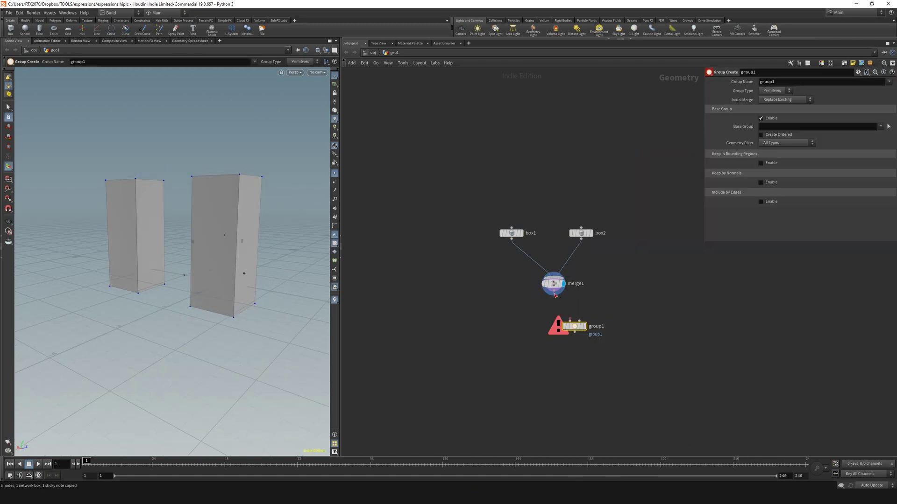
click(585, 326)
mouse_move(554, 293)
mouse_down()
mouse_move(570, 320)
mouse_move(553, 306)
mouse_up()
Set the group type to Points and enable Keep in Bounding Regions
click(769, 91)
click(770, 100)
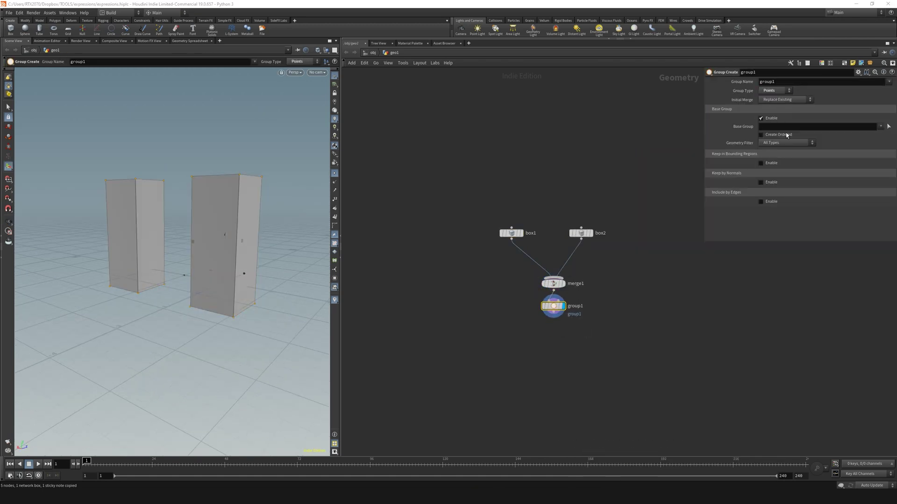
click(761, 163)
Stretch the bounding box around the bottoms of both tall boxes, to about 3.70 by 1.36 by 1.65
alt+drag(201, 270, 139, 326)
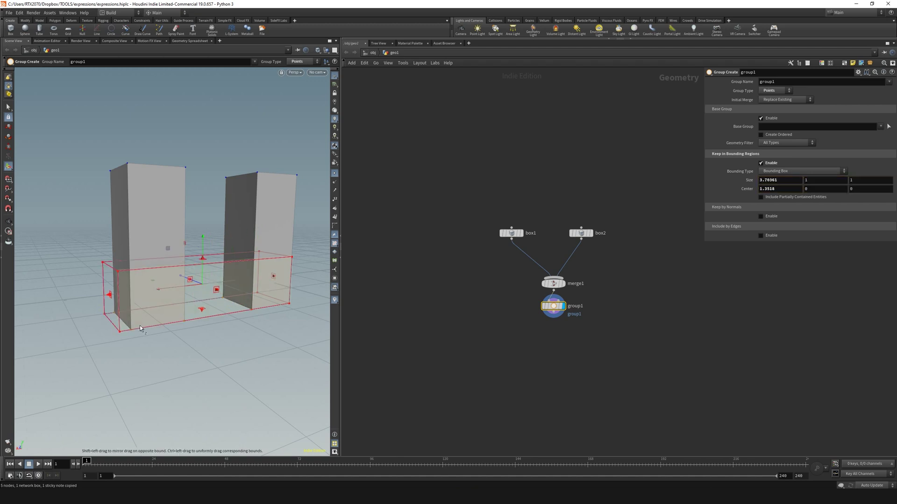
mouse_move(210, 314)
alt+mouse_down()
mouse_move(214, 266)
mouse_move(209, 315)
alt+mouse_up()
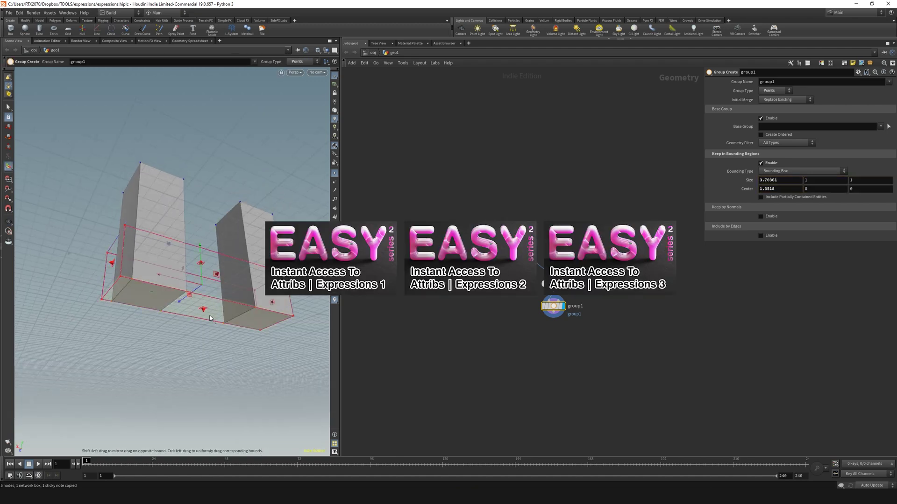
drag(203, 310, 203, 329)
alt+drag(240, 292, 262, 311)
alt+drag(210, 322, 284, 321)
alt+middle_drag(163, 331, 209, 307)
drag(133, 314, 116, 327)
Examine the bottom faces of both boxes from below at the group and blast nodes
alt+right_drag(164, 323, 140, 343)
alt+middle_drag(204, 266, 224, 284)
alt+drag(224, 284, 209, 290)
alt+middle_drag(209, 289, 196, 283)
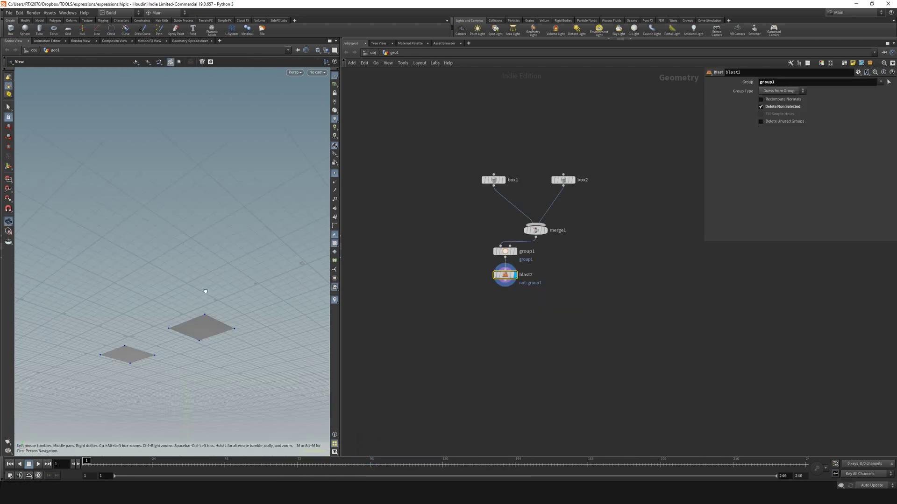
mouse_move(197, 262)
mouse_down()
mouse_move(149, 300)
mouse_move(193, 263)
mouse_up()
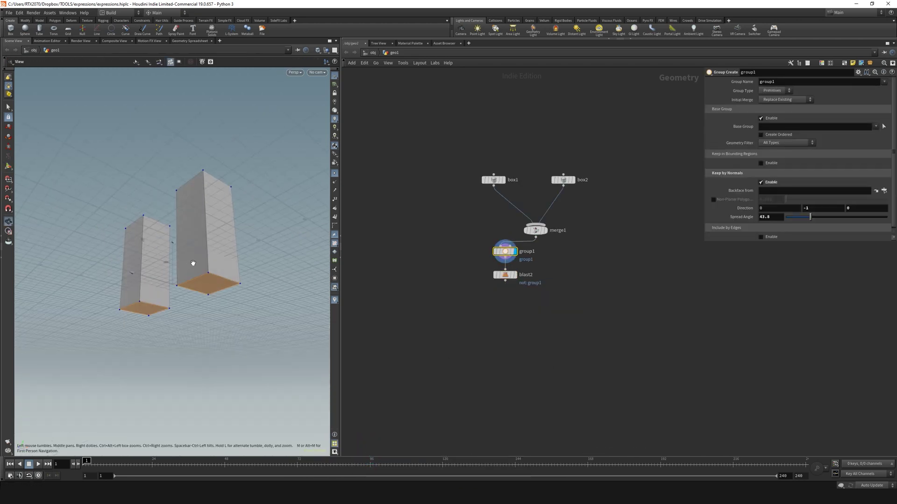
Move blast2 down, add a Knife node fed by merge1 and lower its cutting plane toward the boxes' bottoms
drag(511, 275, 511, 312)
key(Tab)
text(null)
key(Return)
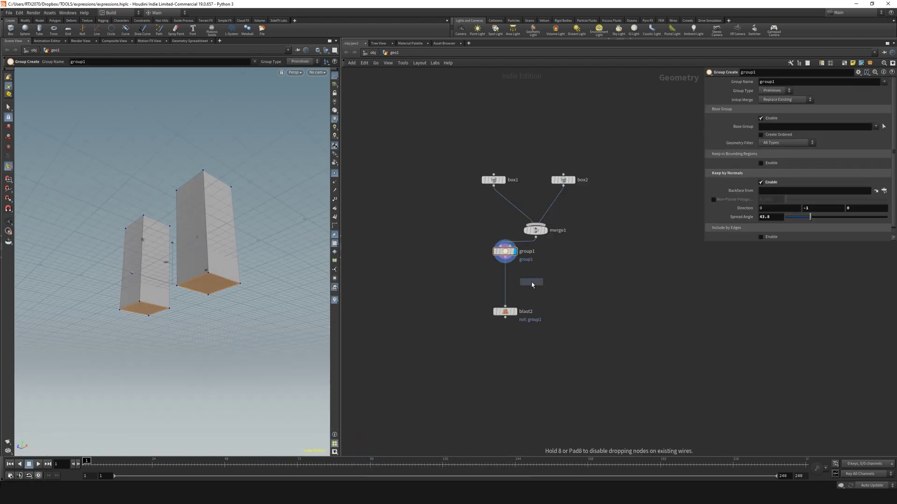
click(532, 284)
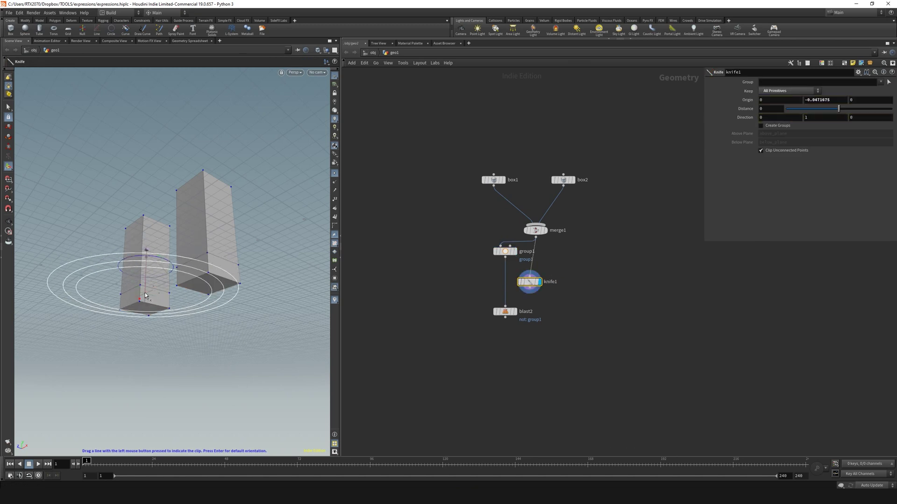
drag(145, 295, 153, 327)
Rewire the network so the knife node sits between merge1 and group1, and display group1
drag(530, 288, 498, 294)
drag(407, 264, 515, 333)
drag(500, 297, 517, 317)
click(524, 312)
click(514, 312)
Compare the results of blast2 and group1 by displaying each node in turn
mouse_move(243, 323)
alt+mouse_down()
mouse_move(243, 285)
mouse_move(245, 332)
alt+mouse_up()
click(520, 338)
click(510, 339)
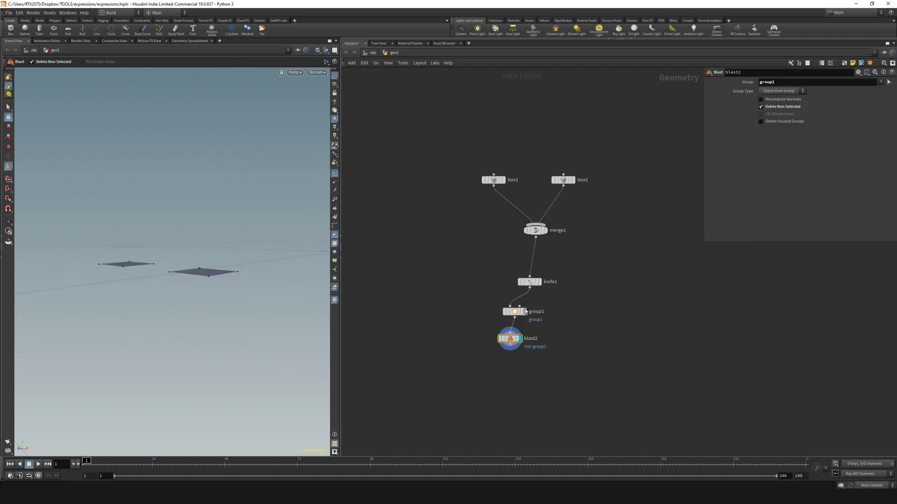
click(525, 312)
click(514, 311)
mouse_move(204, 254)
alt+mouse_down()
mouse_move(220, 244)
mouse_move(202, 243)
alt+mouse_up()
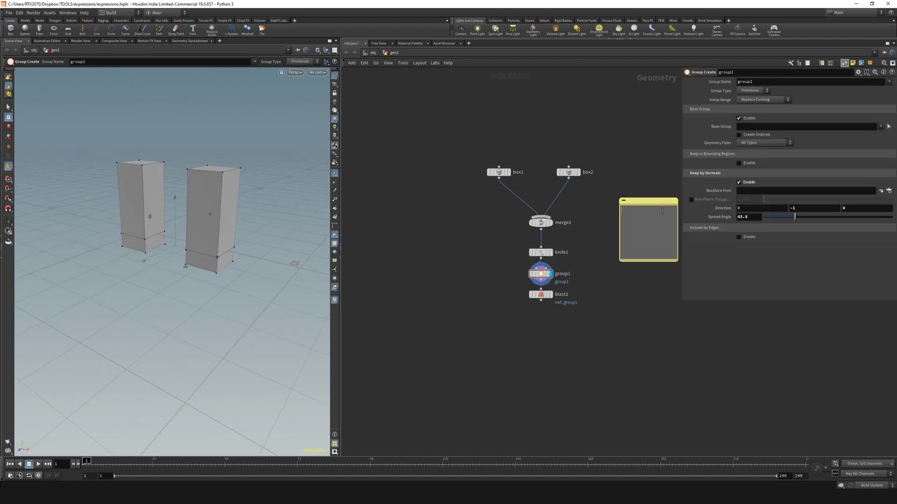
Write "bbox" and "centroid" in the sticky note and move blast2 to the side of group1
text(bbox centroid)
scroll(635, 236, up, 3)
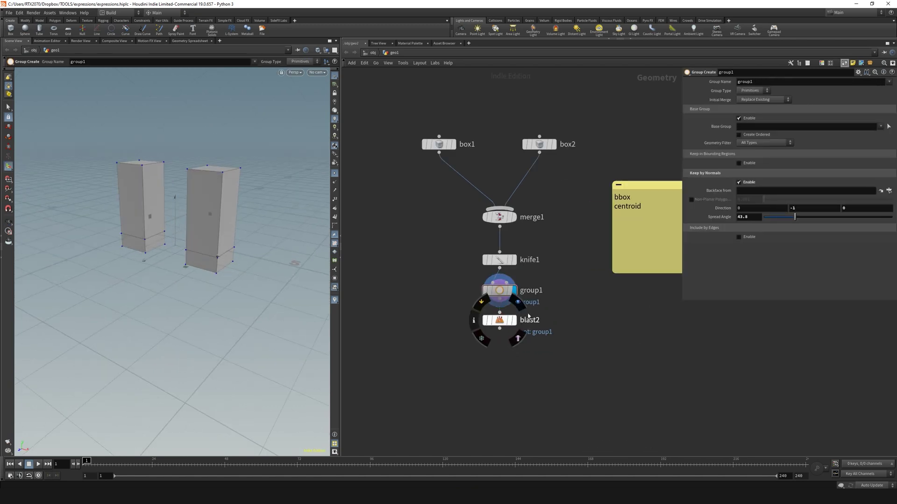
drag(504, 321, 417, 326)
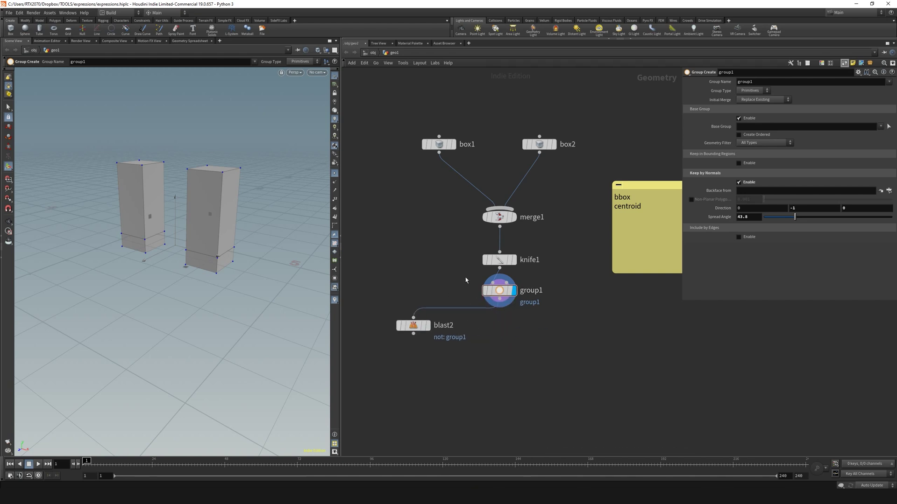
Turn off Keep by Normals on group1 and enable Keep in Bounding Regions instead
click(500, 291)
drag(253, 219, 204, 233)
key(Return)
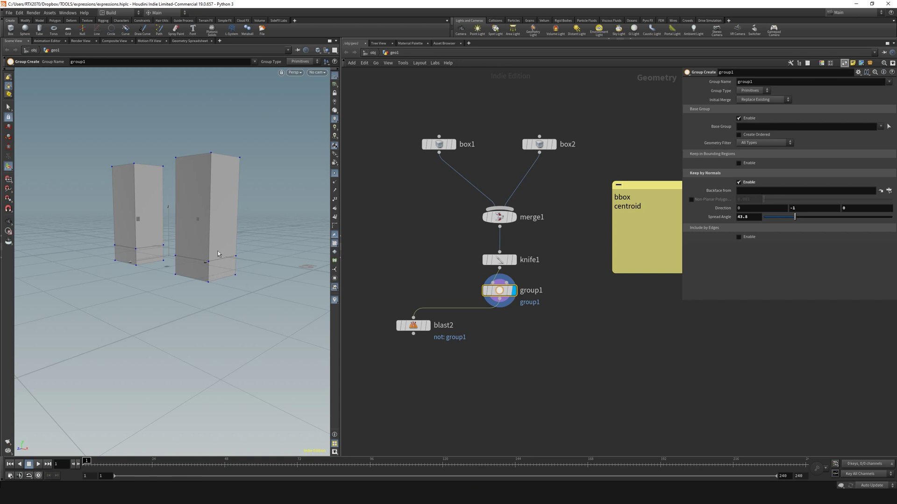
click(740, 183)
click(739, 164)
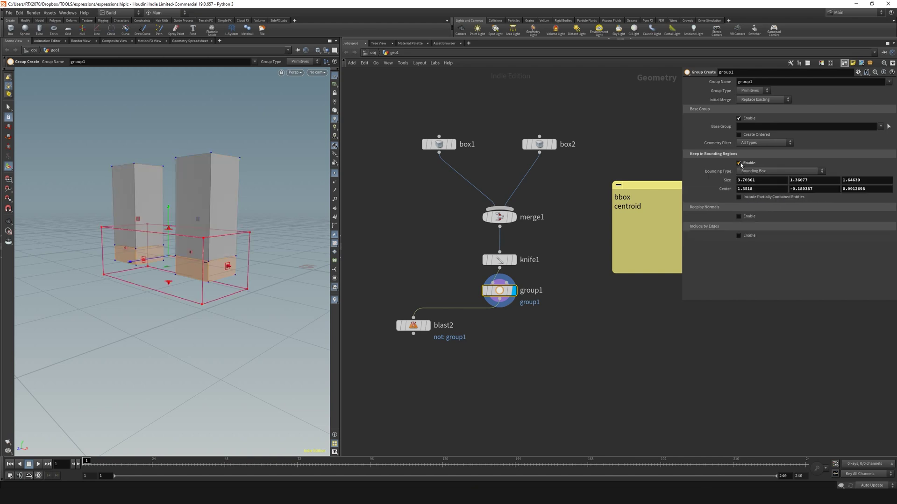
Reset all size and center values of group1's bounding box to 0
ctrl+middle_click(761, 182)
ctrl+middle_click(762, 189)
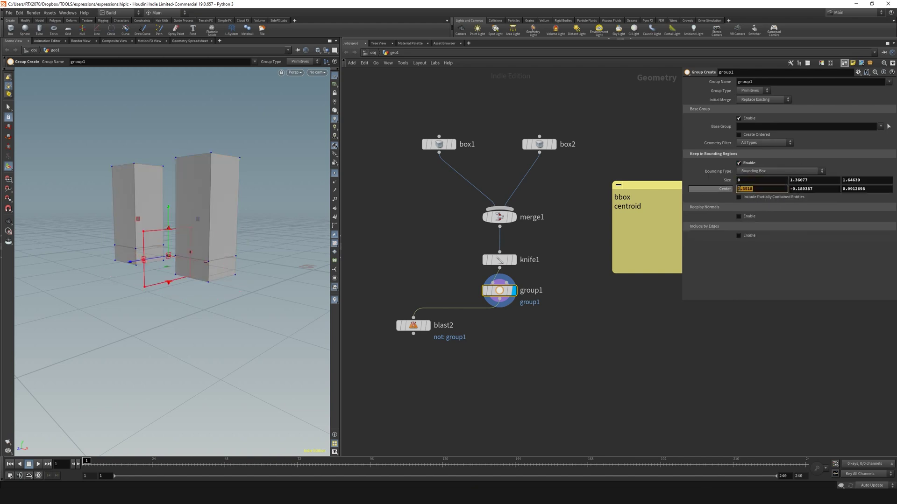
ctrl+middle_click(801, 189)
ctrl+middle_click(803, 181)
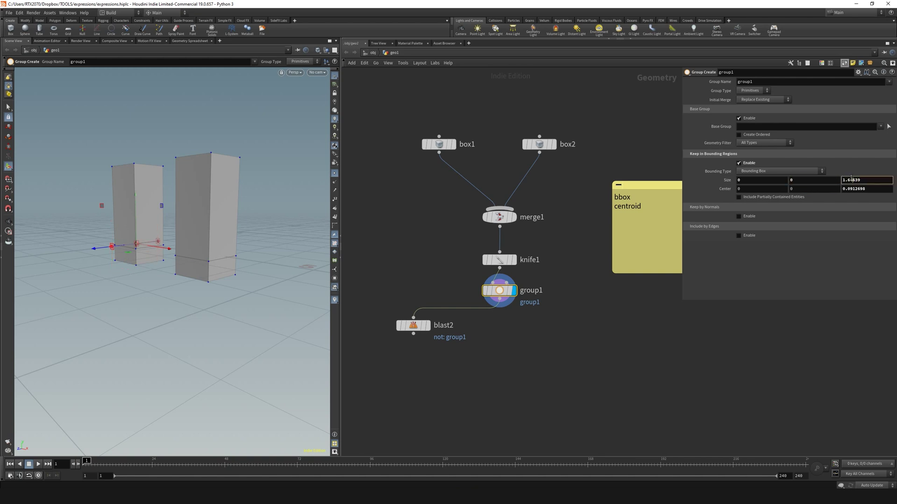
ctrl+middle_click(864, 180)
ctrl+middle_click(864, 188)
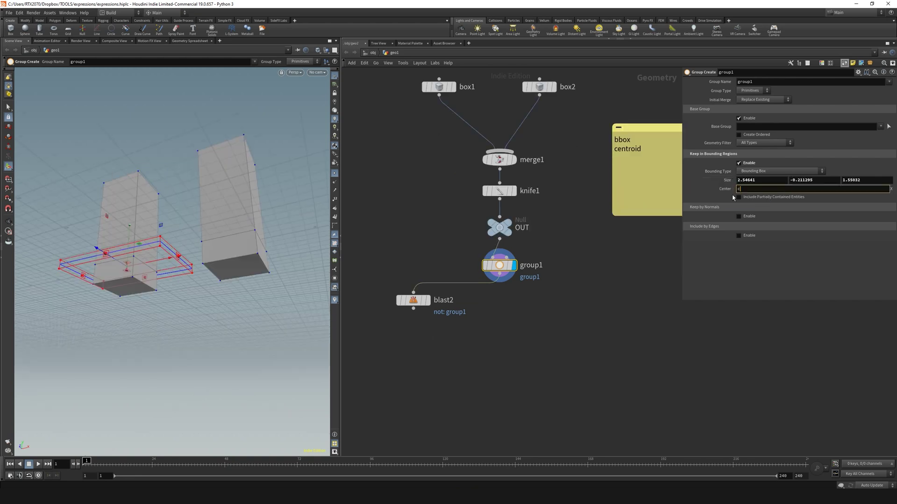
Enter the expression centroid("../OUT") as the X center of group1's bounding box
text(centro)
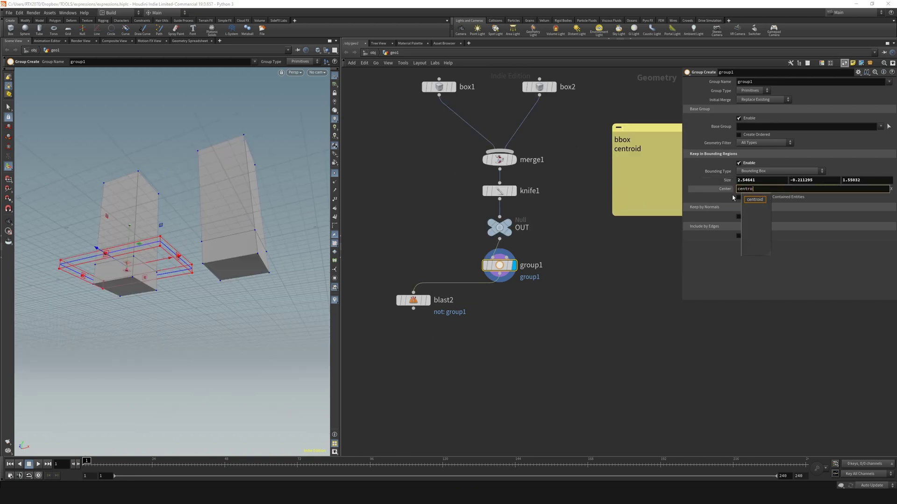
text(id(")
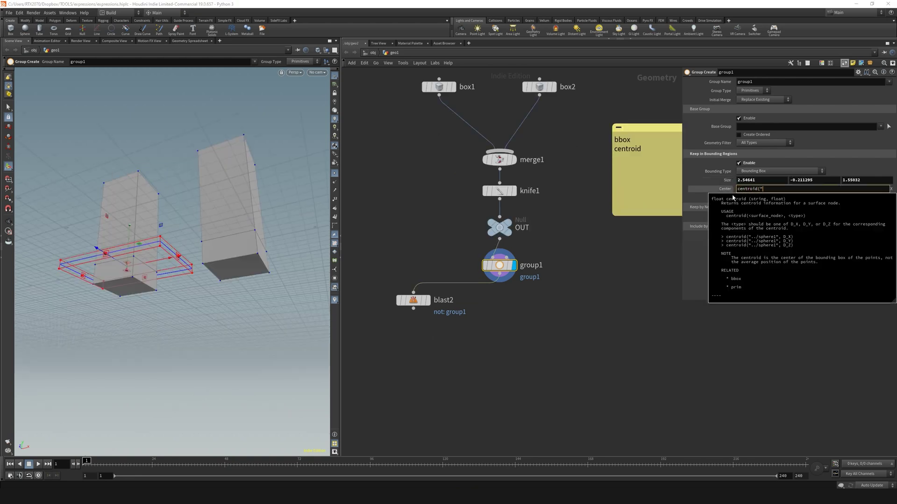
text(../)
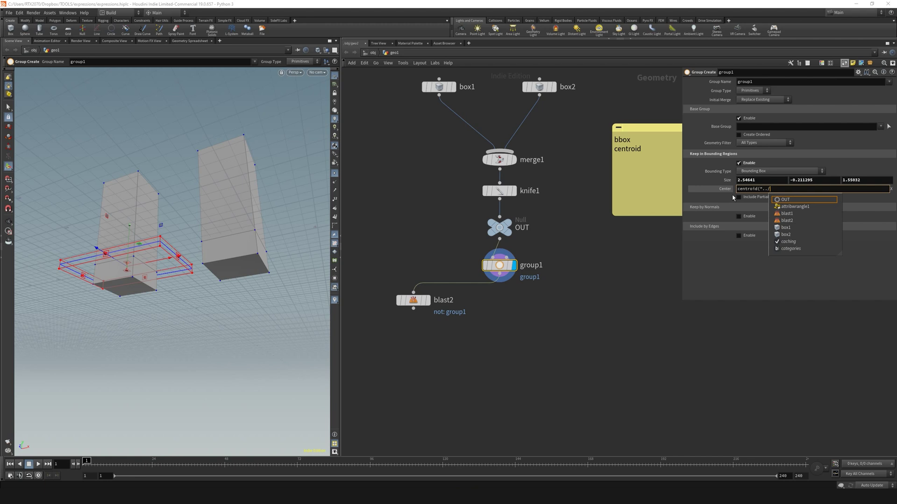
key(Return)
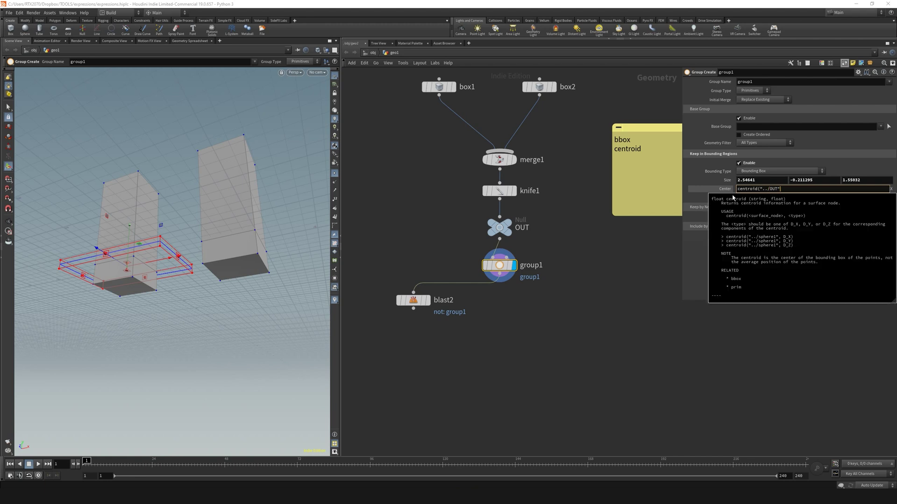
text())
key(Return)
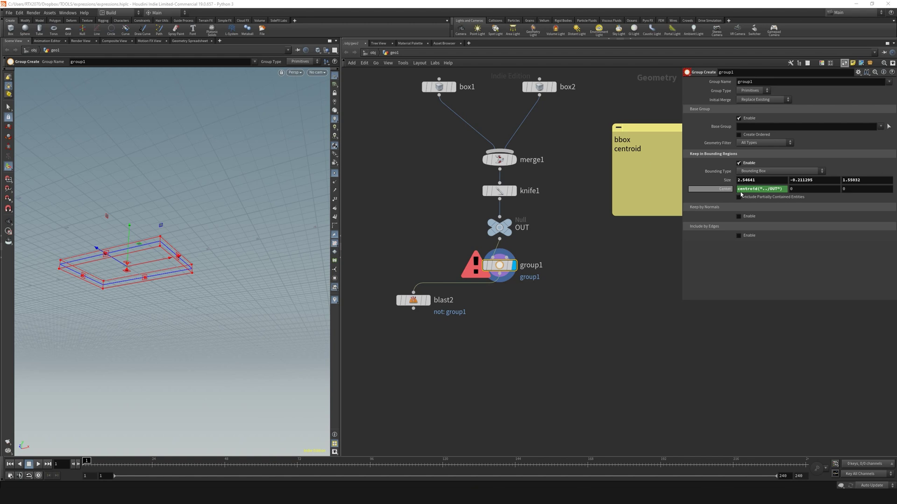
Complete the X center expression of group1's bounding box as centroid("../OUT", D_X)
click(776, 189)
text(, )
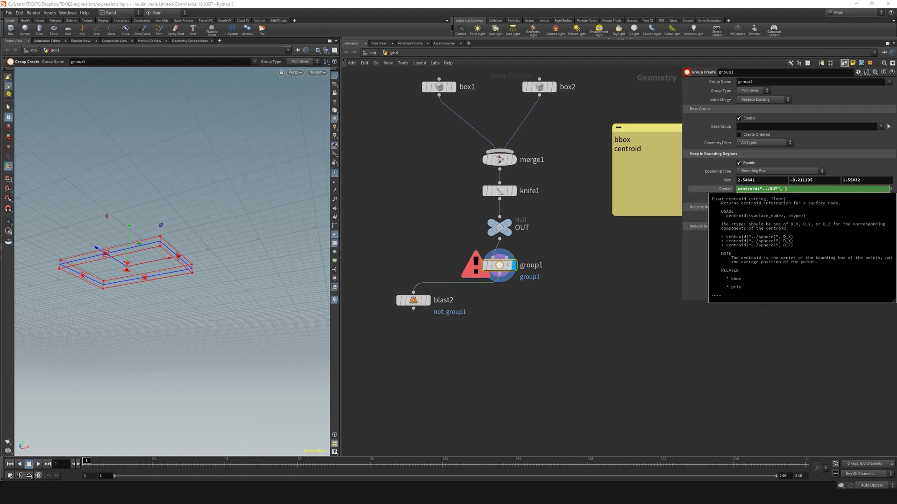
text(D_X)
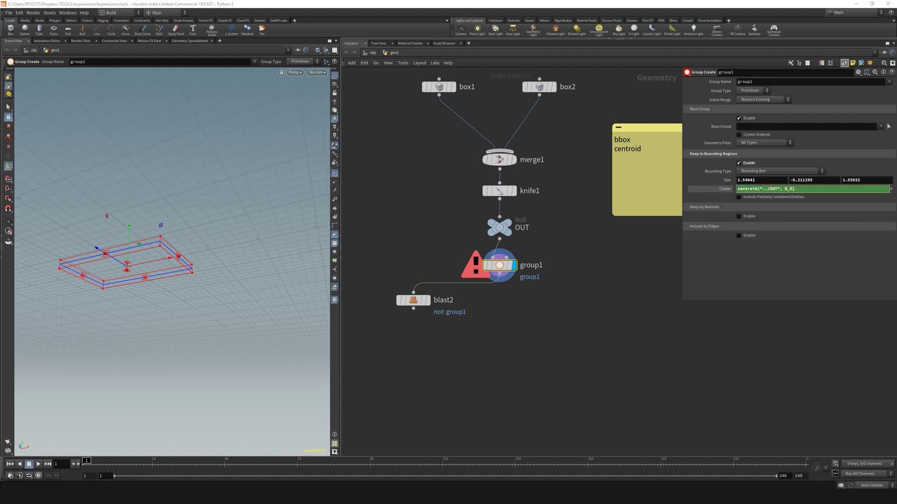
key(Return)
Reuse the centroid expression for the Z center of group1's bounding box as centroid("../OUT", D_Z)
click(712, 189)
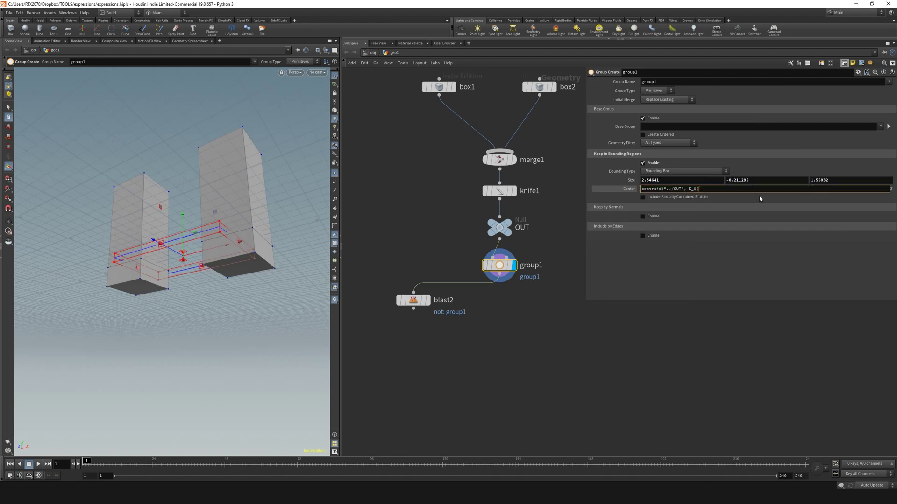
key(Left)
key(BackSpace)
text(Z)
key(Return)
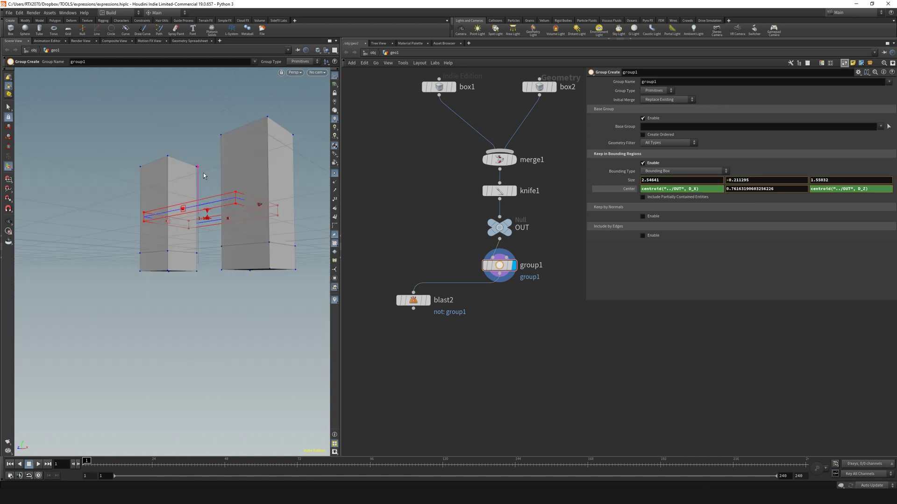
Enter centroid("../OUT", D_Y) as the Y center of group1's bounding box
mouse_move(223, 194)
alt+mouse_down()
mouse_move(258, 228)
mouse_move(219, 187)
alt+mouse_up()
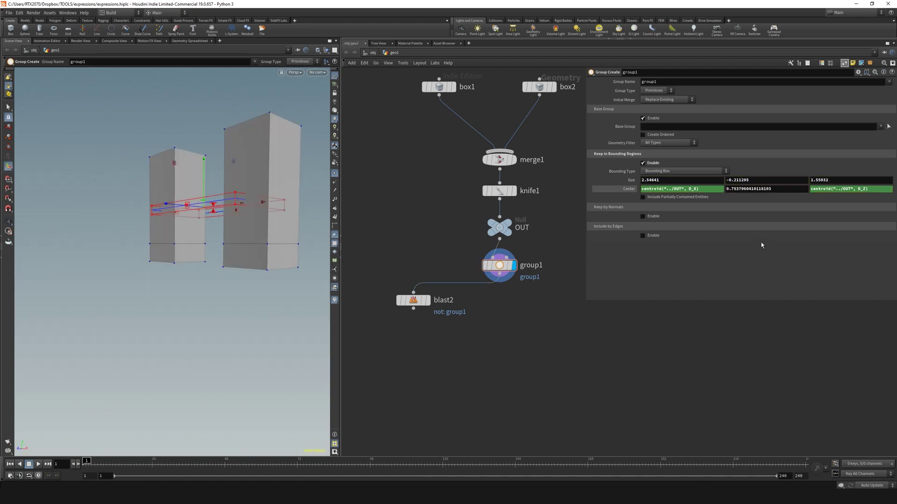
double_click(780, 191)
text(centroid("../OUT", D_X))
key(Left)
key(BackSpace)
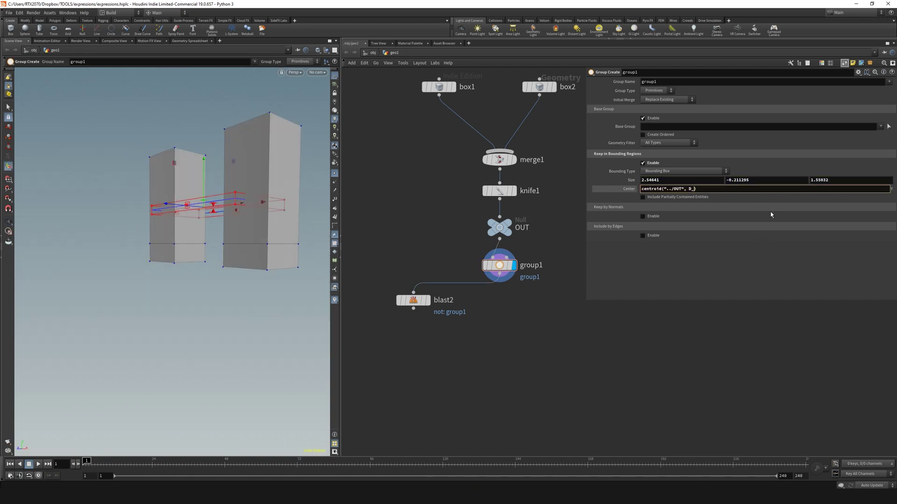
text(Y)
key(Return)
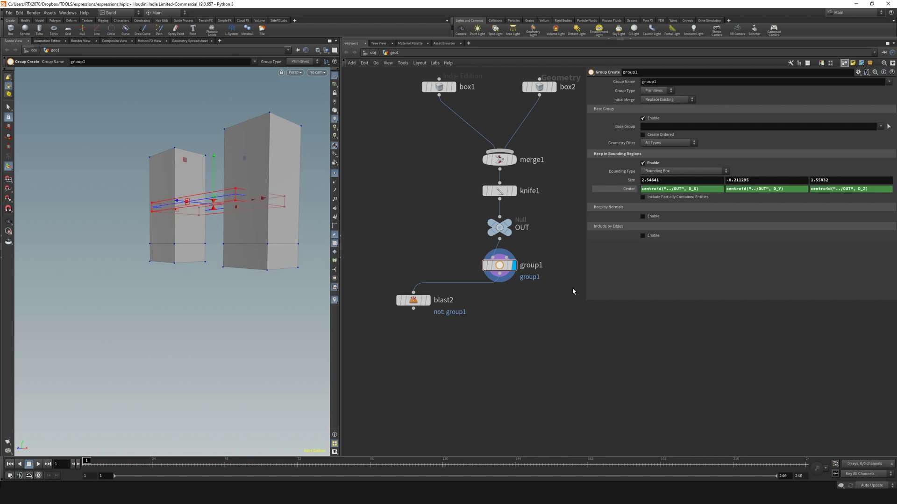
Replace the Y center expression with bbox("../OUT", D_XMIN) and switch its type to D_XMAX
key(Escape)
drag(229, 208, 267, 205)
double_click(722, 191)
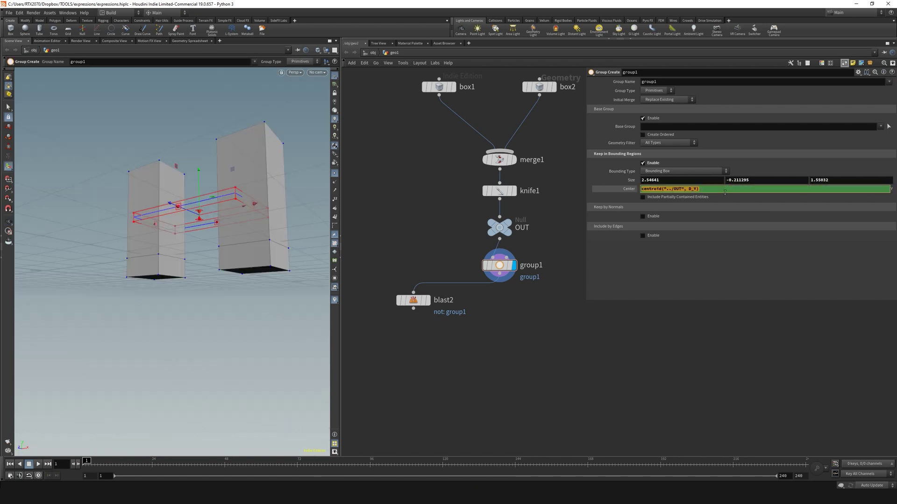
text(bbox(")
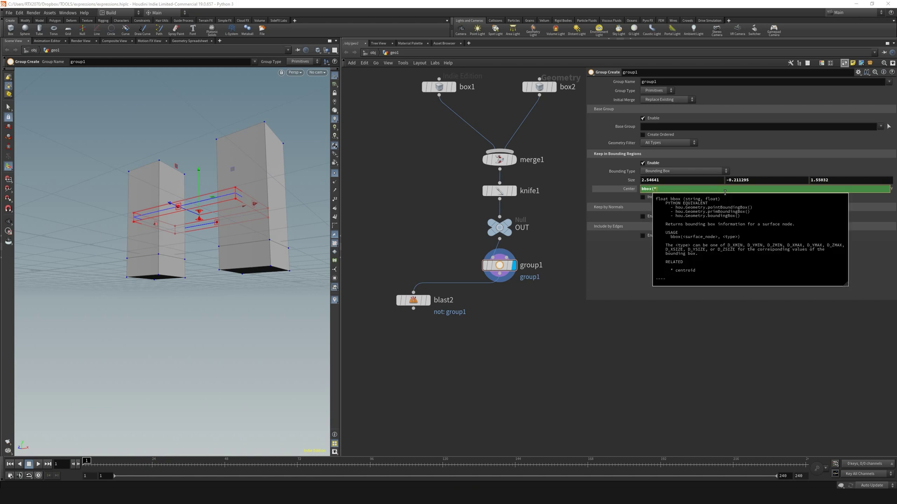
text(../)
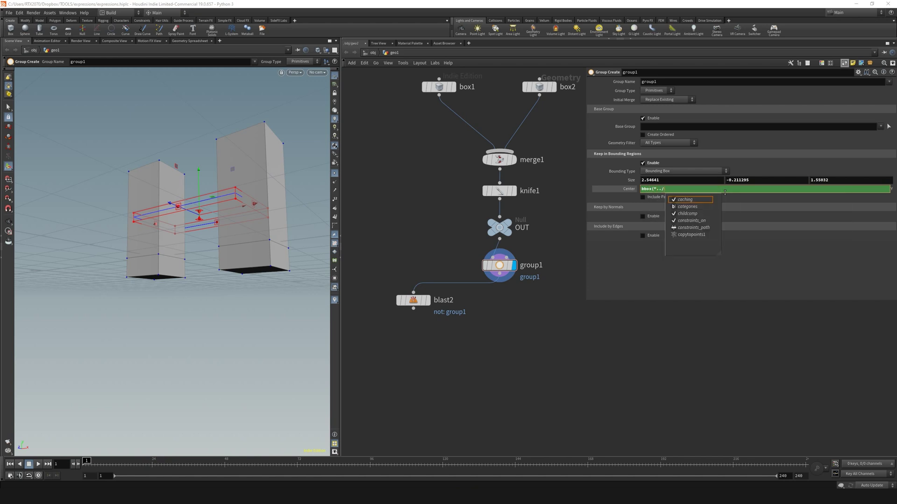
text(OUT",)
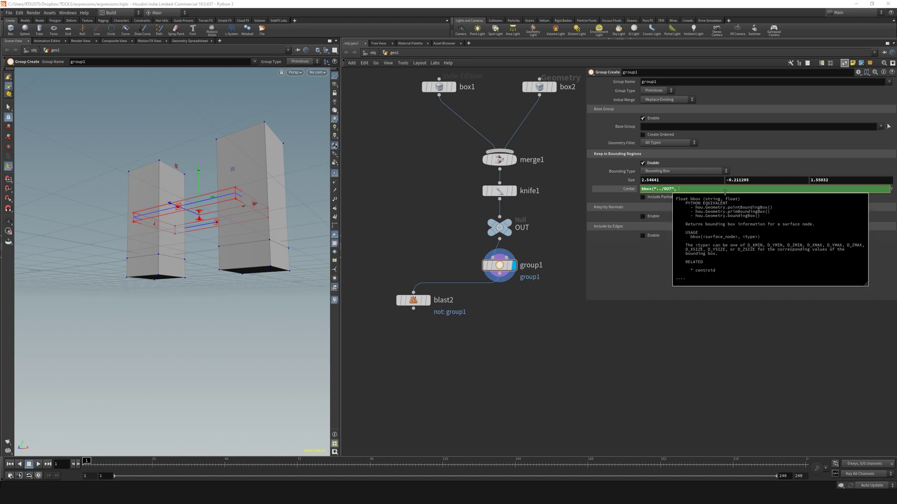
text( D_XMIN)
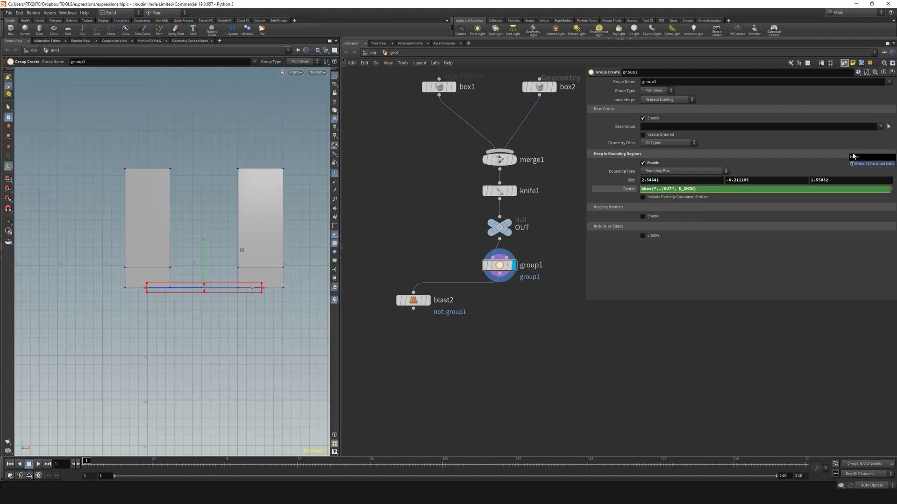
key(BackSpace)
key(BackSpace)
key(Return)
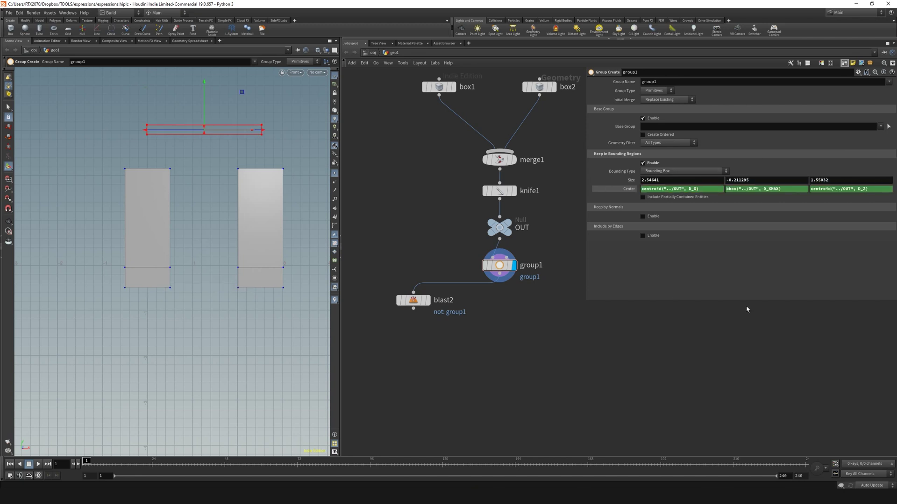
Change the type in the Y center's bbox expression to D_YMAX, and finally to D_YMIN
click(787, 188)
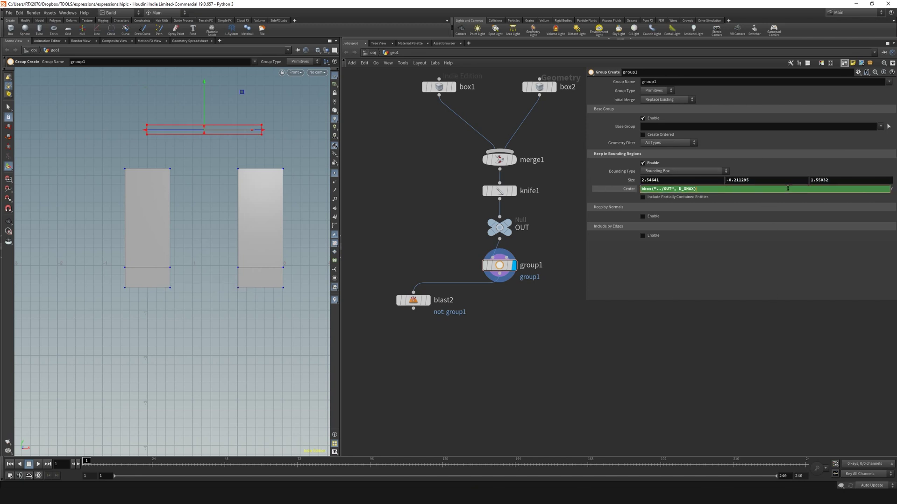
click(719, 341)
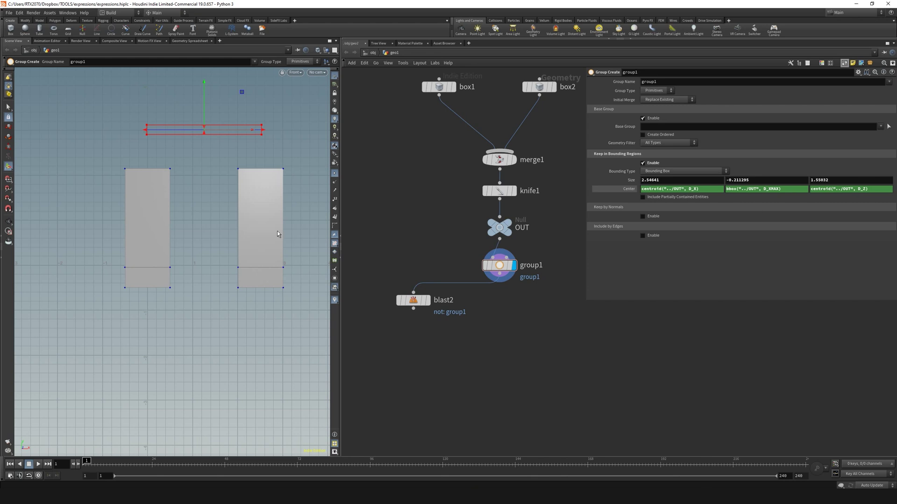
scroll(258, 219, down, 1)
alt+middle_drag(243, 216, 232, 221)
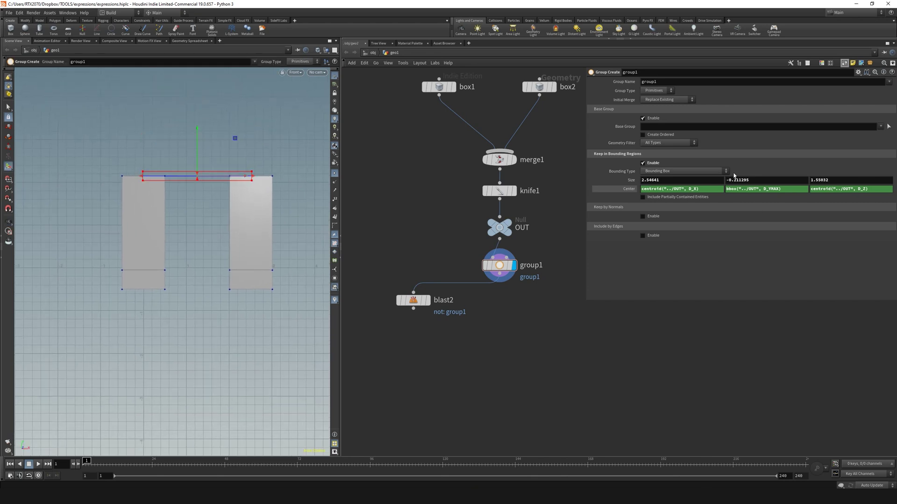
click(763, 189)
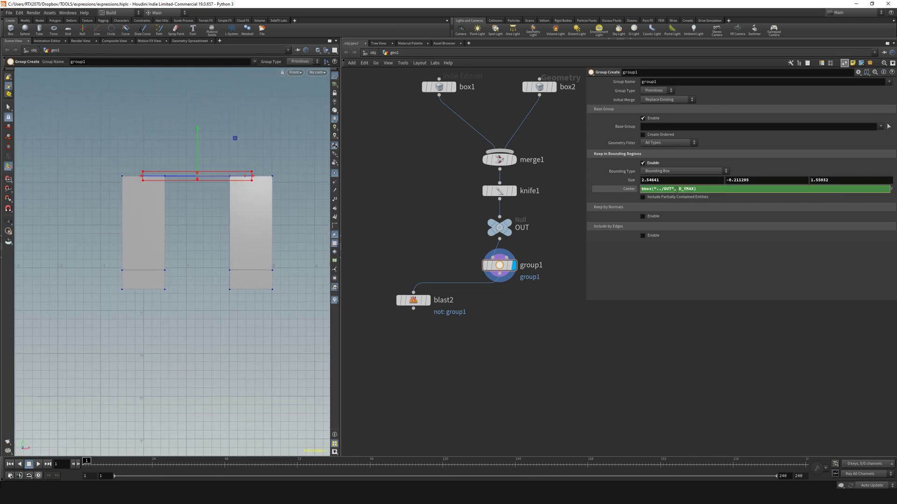
key(Return)
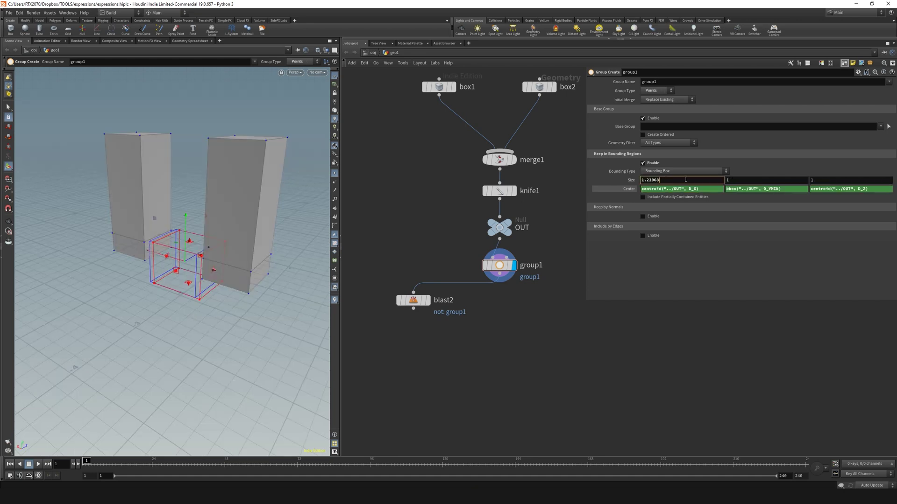
Enter bbox("../OUT", D_XMAX) as the X size of group1's bounding box
double_click(692, 181)
mouse_move(264, 247)
alt+mouse_down()
mouse_move(265, 278)
mouse_move(271, 236)
alt+mouse_up()
click(675, 181)
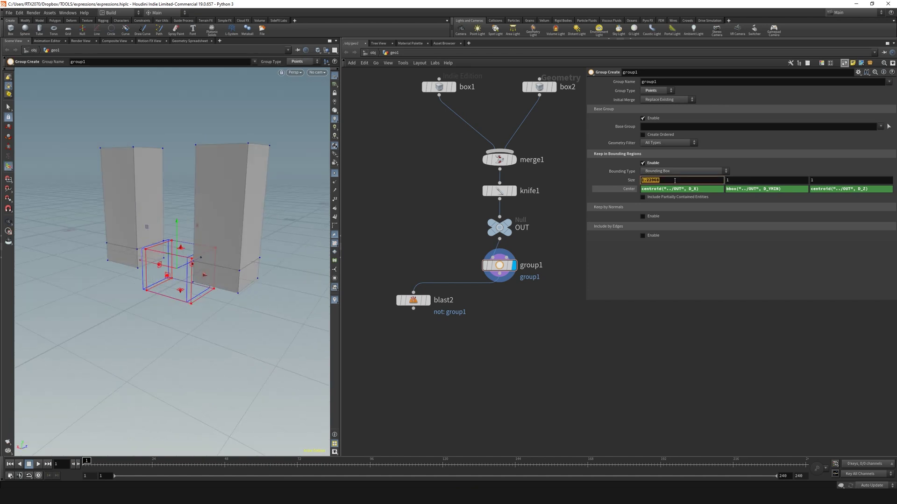
text(boox)
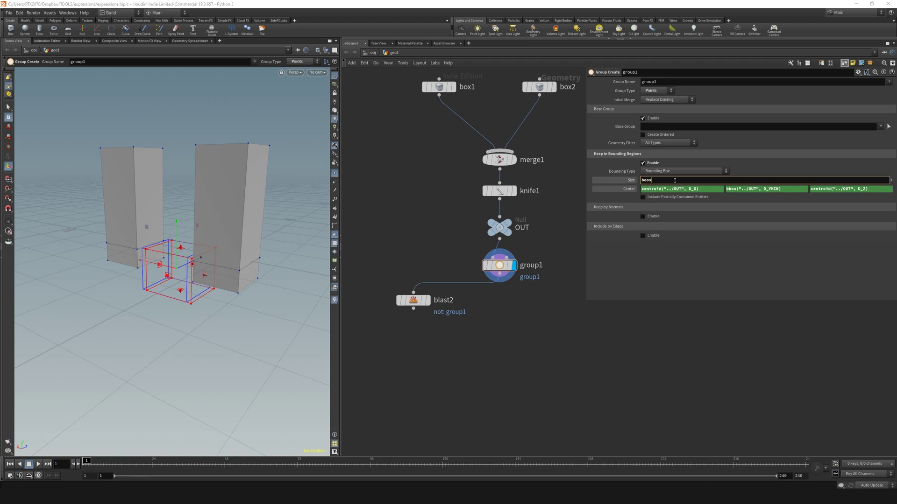
text(("../)
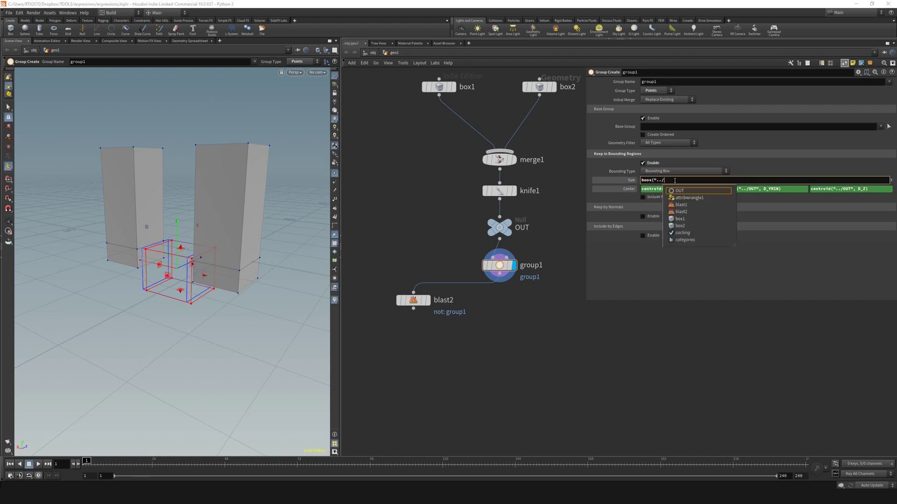
text(OUT", D_)
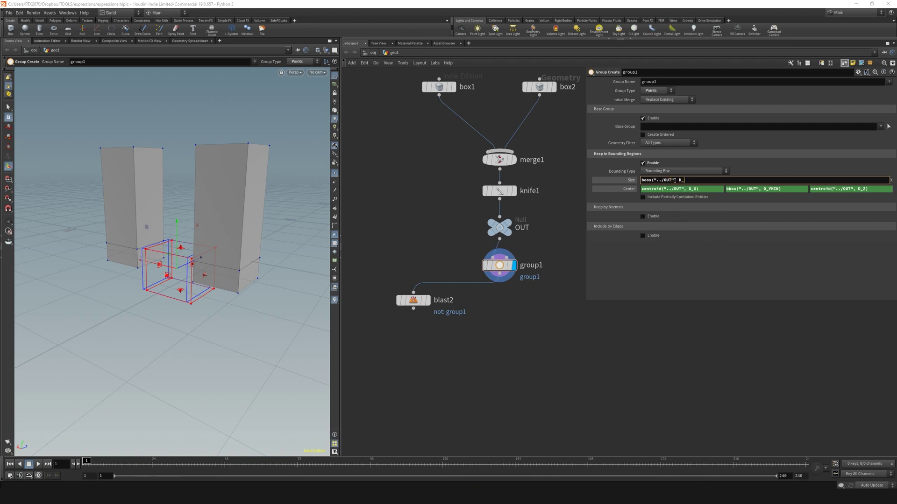
text(XMAX)
key(Return)
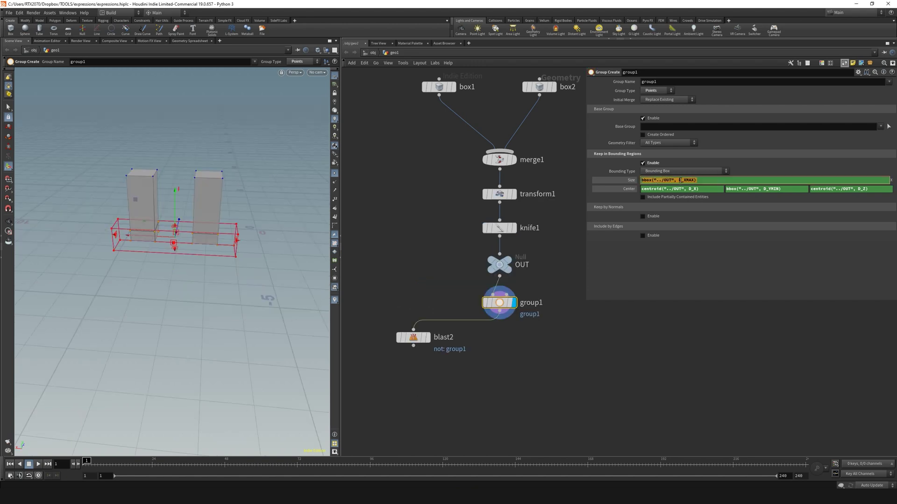
Extend the X size expression to bbox("../OUT", D_XMAX)-bbox("../OUT", D_XMIN)
click(715, 181)
text(-bbox("../OUT", D_XMAX))
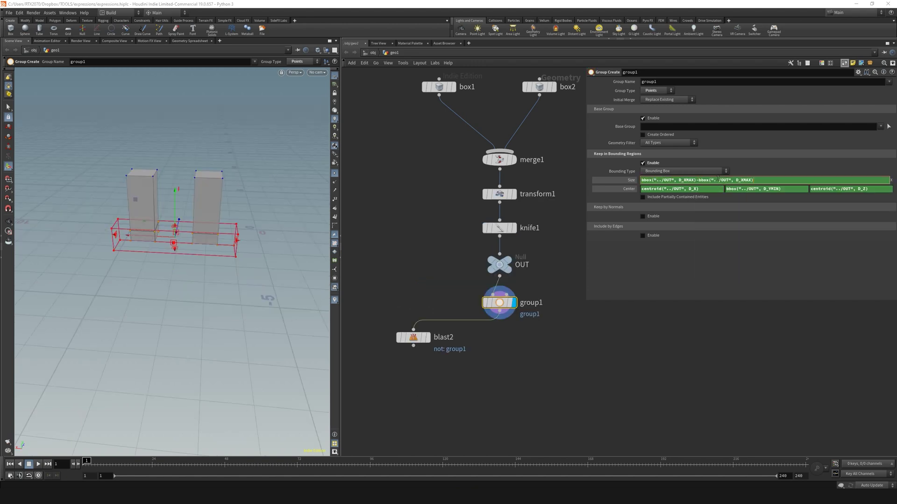
key(BackSpace)
key(BackSpace)
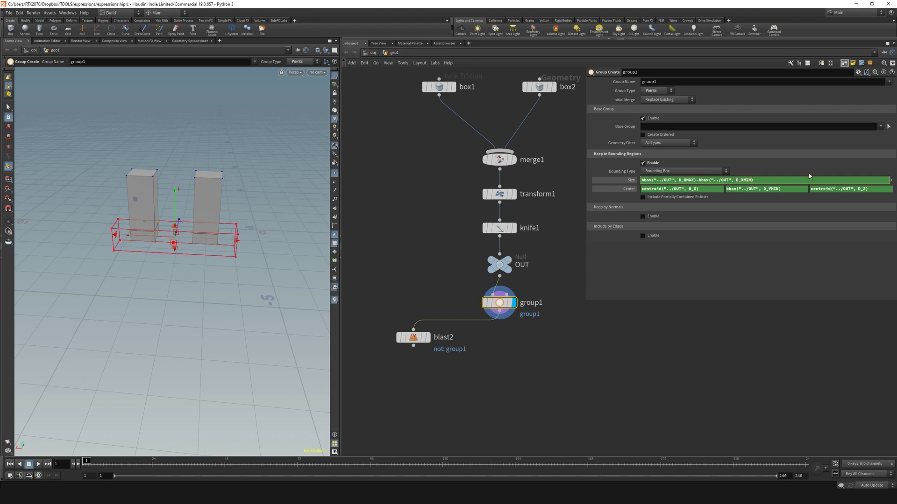
text(IN)
key(Return)
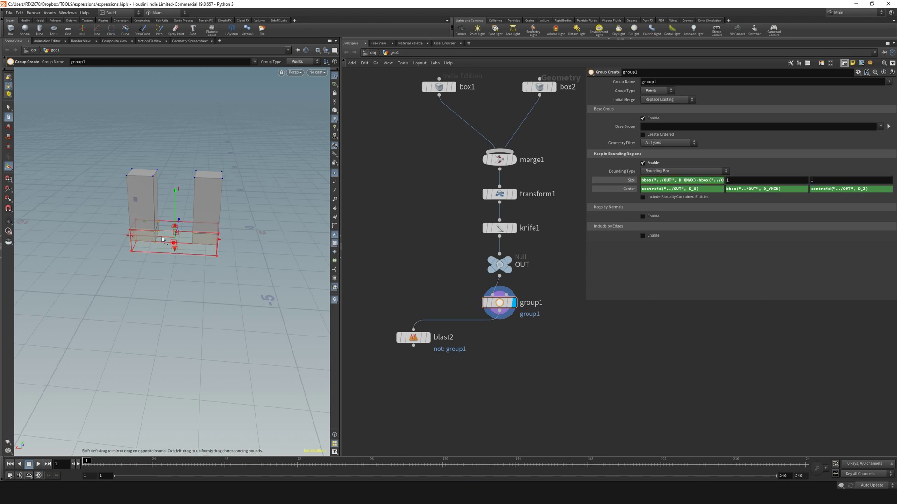
Enclose the X size difference in parentheses and add .01 to it as padding
mouse_move(181, 243)
alt+mouse_down()
mouse_move(214, 220)
mouse_move(214, 203)
mouse_move(175, 210)
mouse_move(194, 242)
alt+mouse_up()
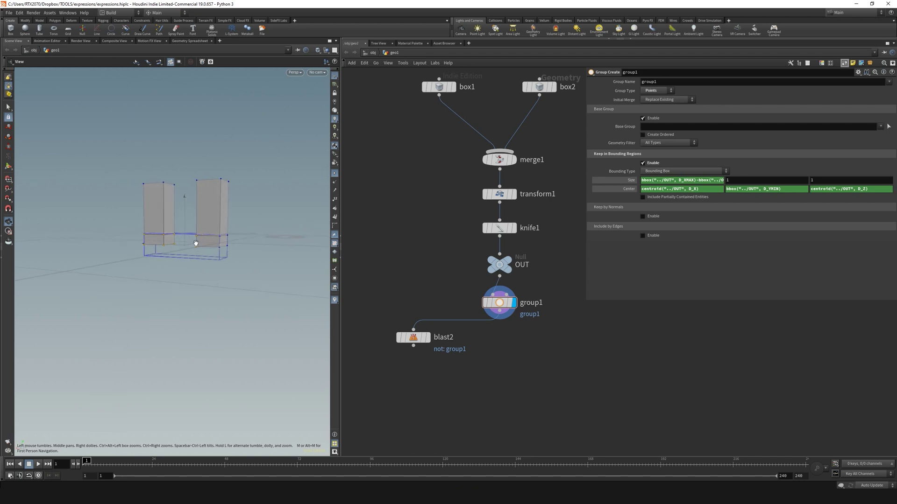
alt+right_drag(194, 243, 262, 220)
alt+drag(262, 220, 255, 230)
key(Return)
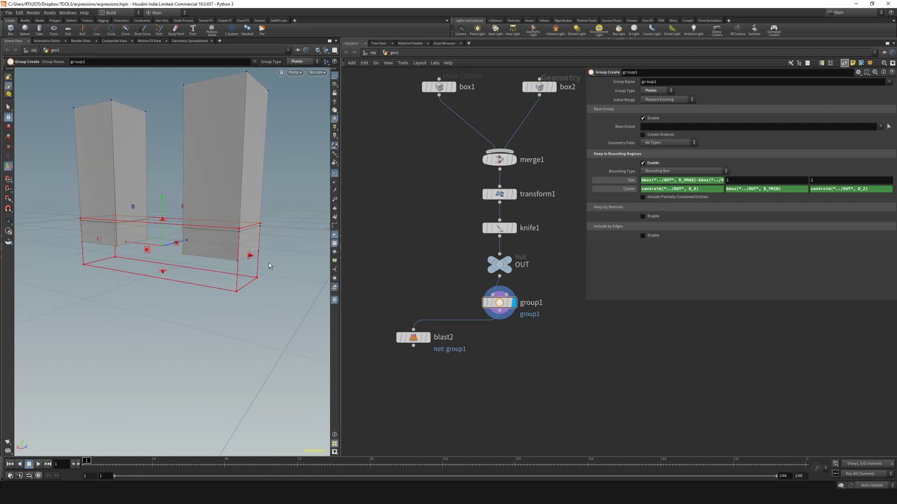
mouse_move(270, 229)
alt+mouse_down()
mouse_move(288, 220)
mouse_move(275, 227)
alt+mouse_up()
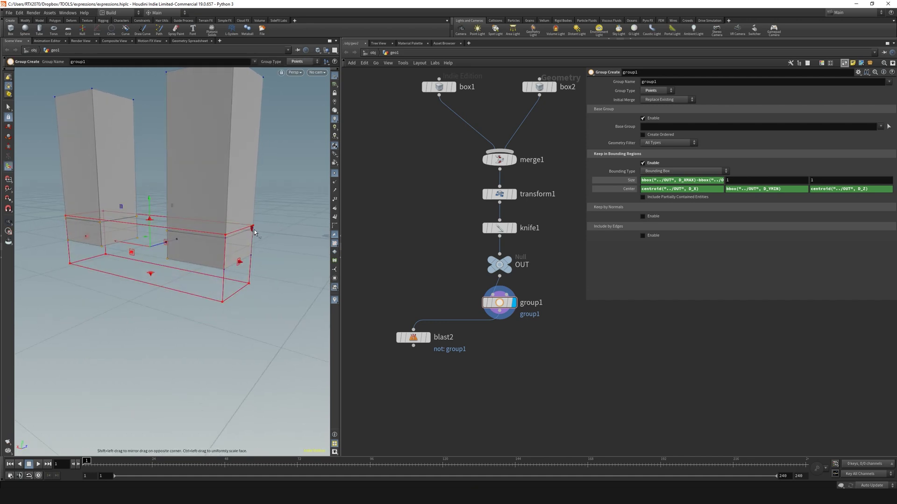
alt+drag(253, 243, 266, 248)
click(698, 180)
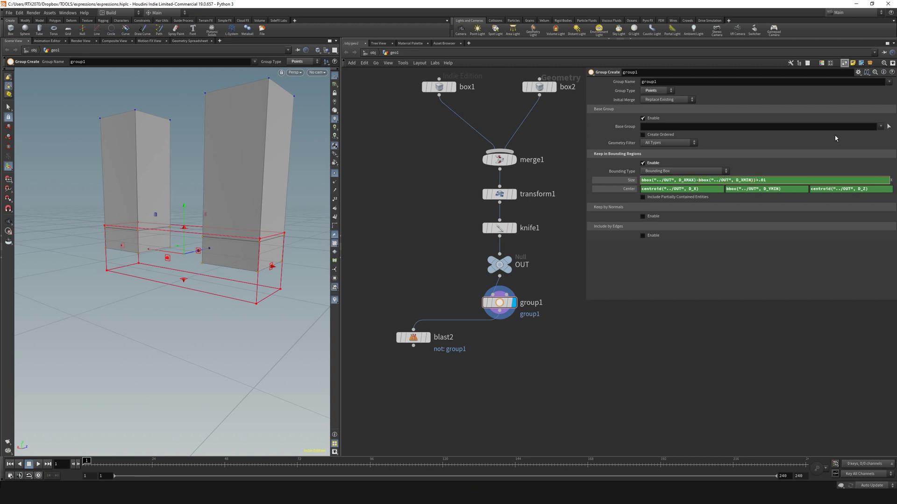
text(()
key(Return)
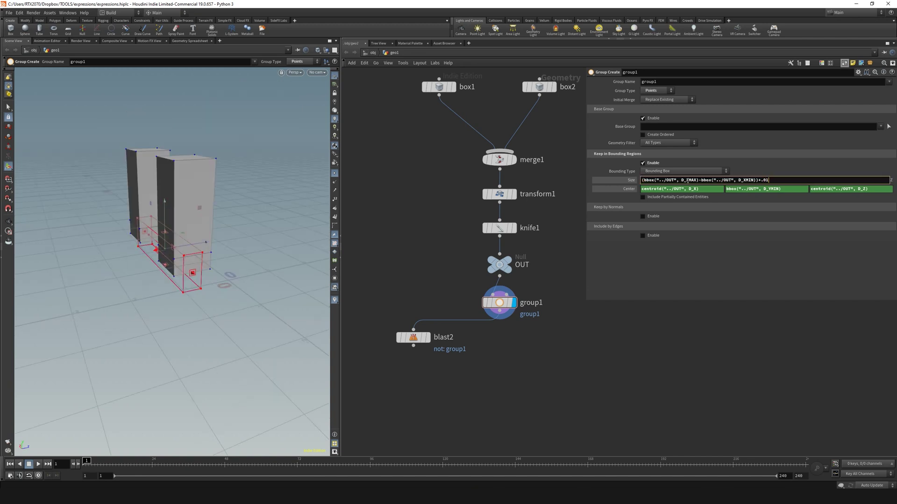
Copy the padded X size expression to the bounding box's Z size and switch its components from X to Z, beginning with D_ZMAX
key(Return)
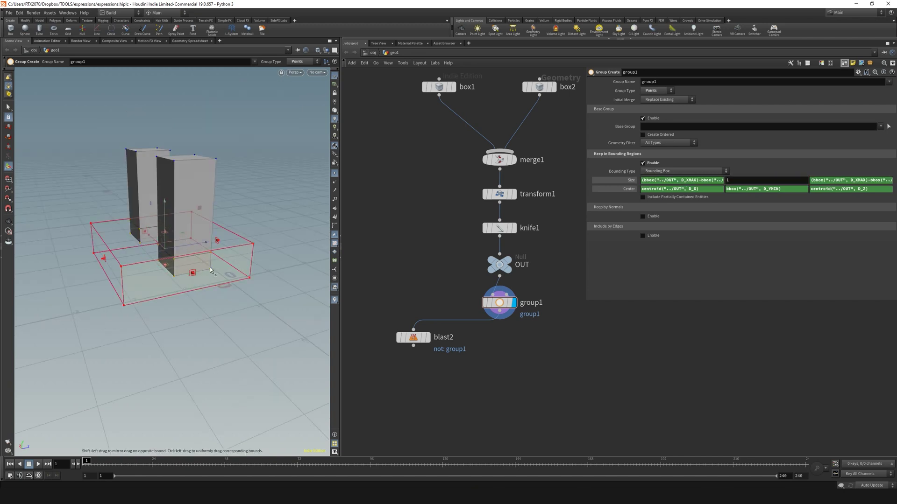
alt+drag(209, 269, 230, 208)
click(691, 181)
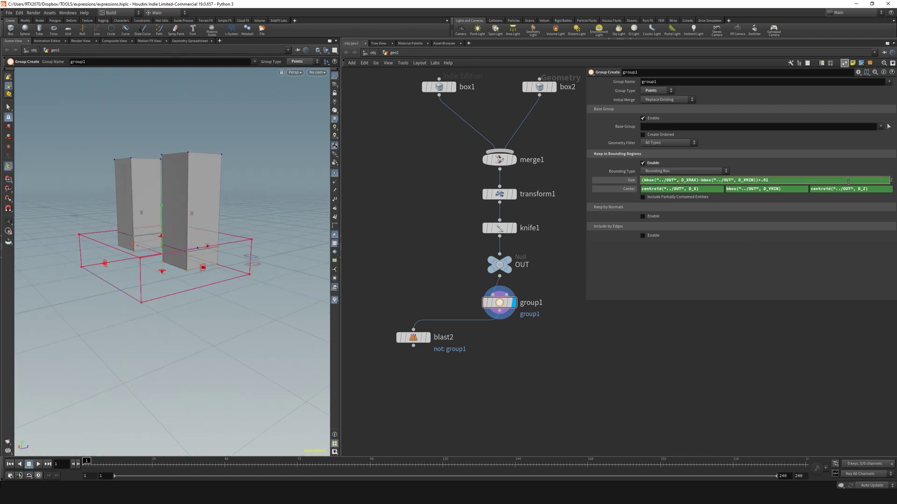
key(BackSpace)
text(Z)
key(Return)
key(Escape)
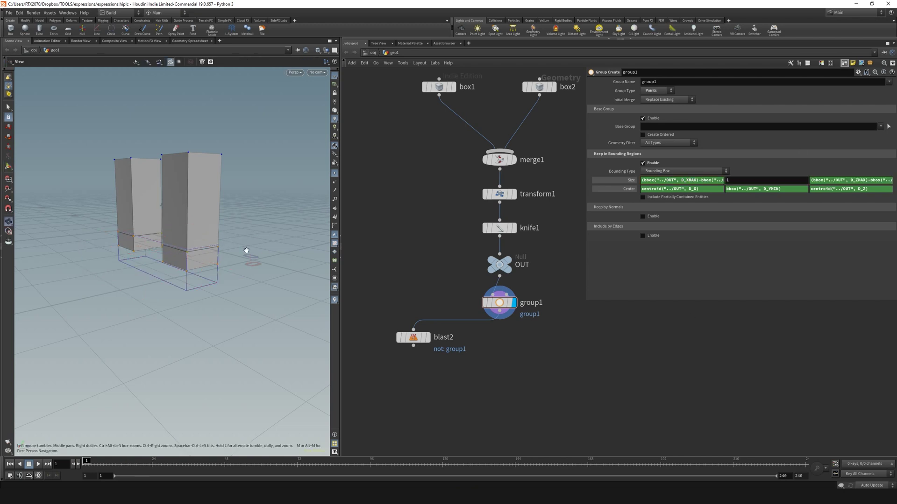
mouse_move(248, 252)
mouse_down()
mouse_move(229, 243)
mouse_move(262, 244)
mouse_move(257, 254)
mouse_up()
key(Return)
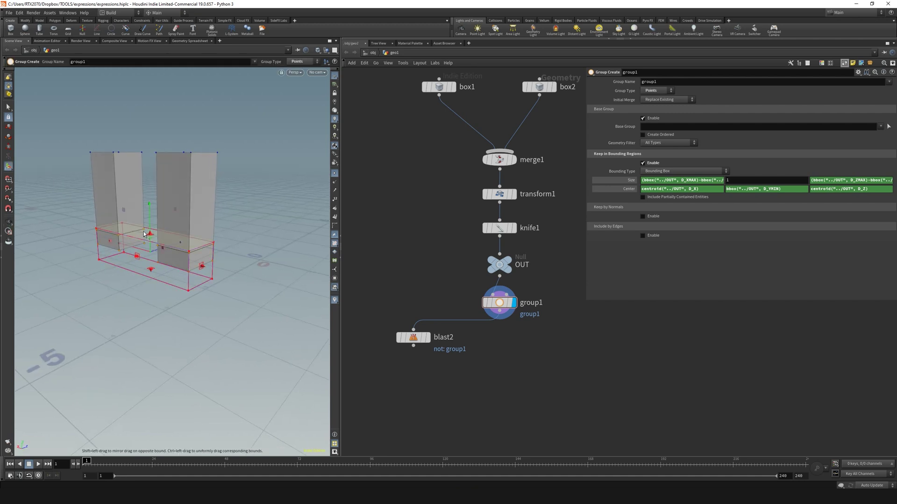
Set group1's bounding box Y size to (bbox("../OUT", D_YMAX)-bbox("../OUT", D_YMIN))*1
drag(142, 236, 160, 262)
key(Escape)
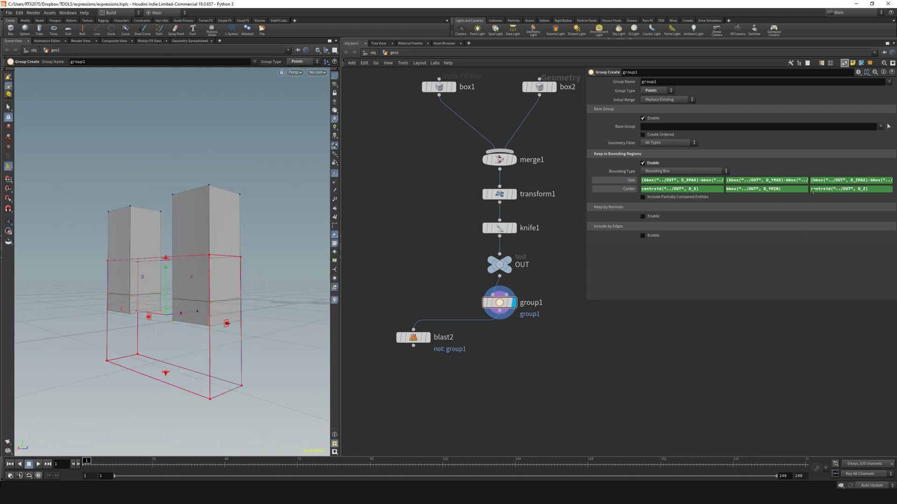
click(752, 180)
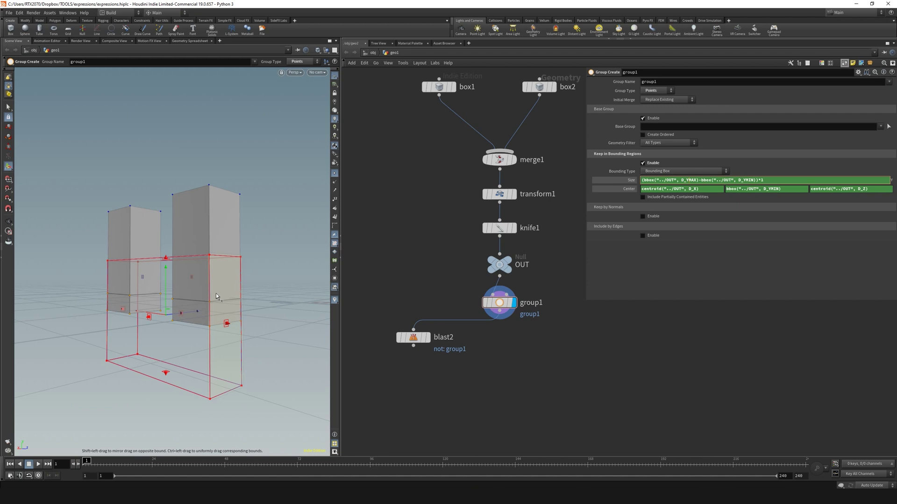
click(187, 249)
key(alt)
drag(190, 273, 226, 259)
key(Return)
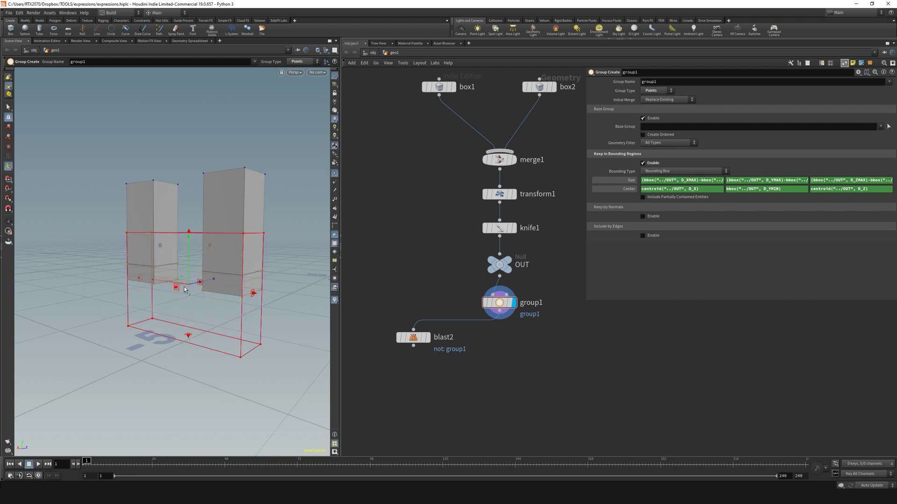
Change the multiplier at the end of the Y size expression to adjust the height of group1's bounding box
click(747, 180)
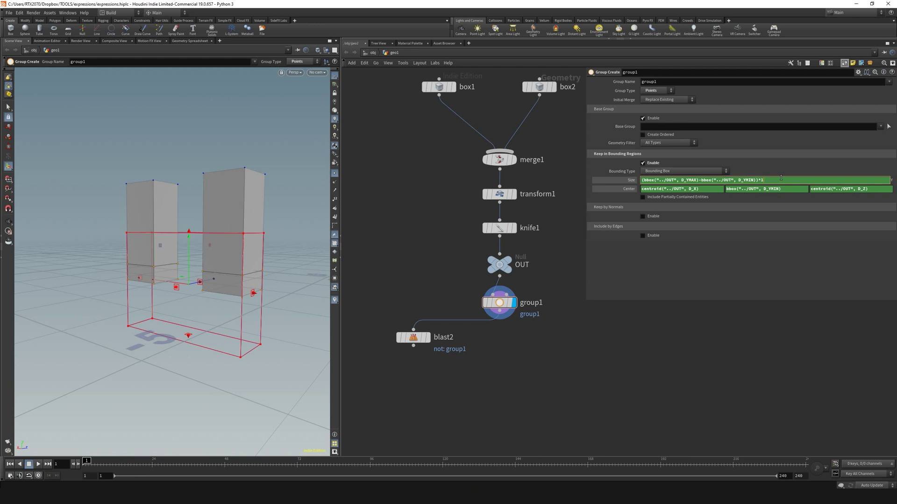
key(Return)
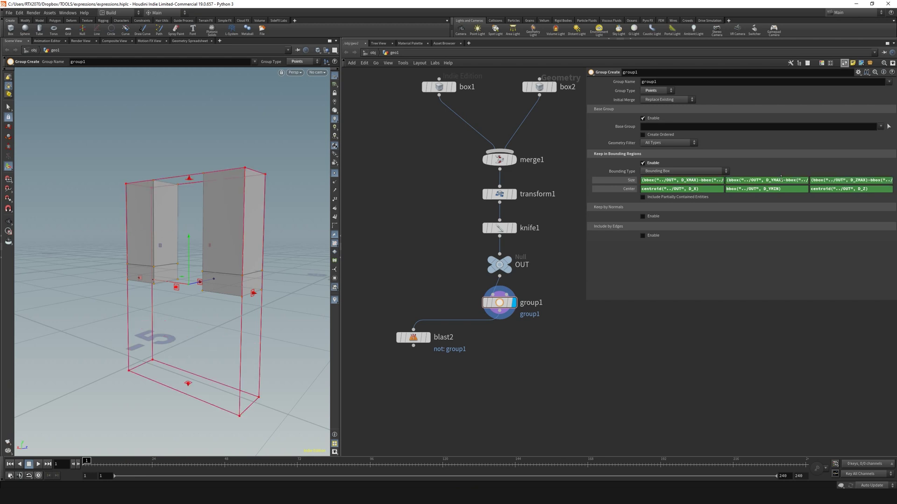
key(Escape)
drag(268, 180, 252, 208)
key(Return)
click(738, 179)
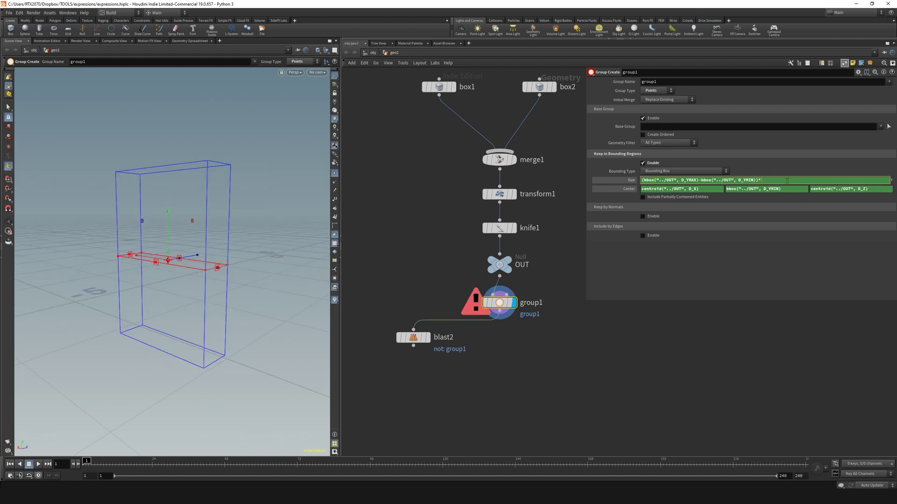
key(Return)
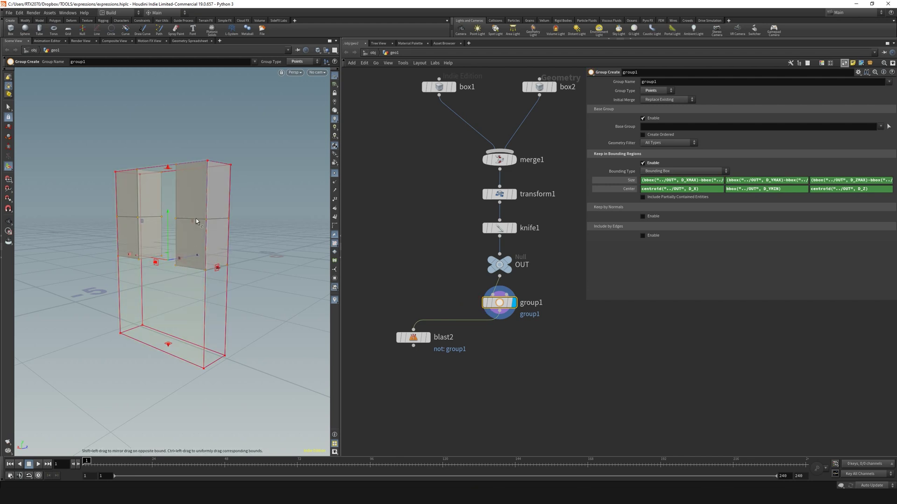
click(795, 179)
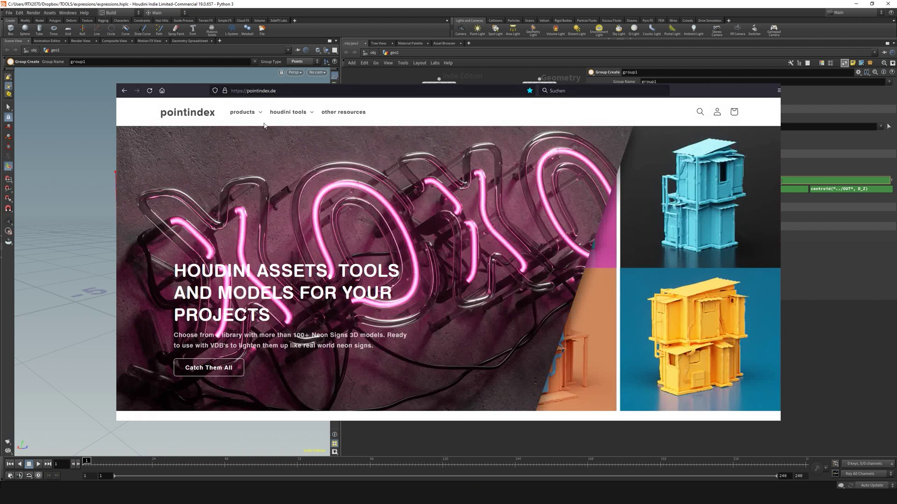
Switch to the pointindex website and open the bbox group page among its Houdini tools
click(287, 112)
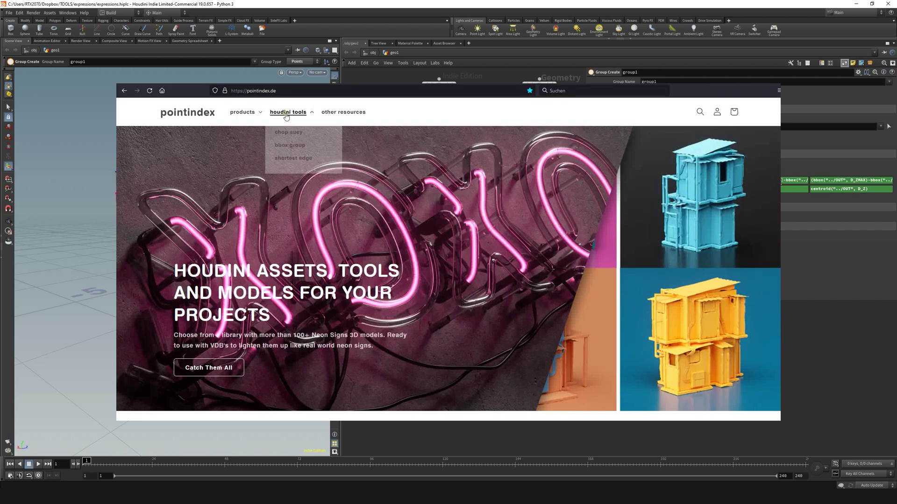
click(288, 149)
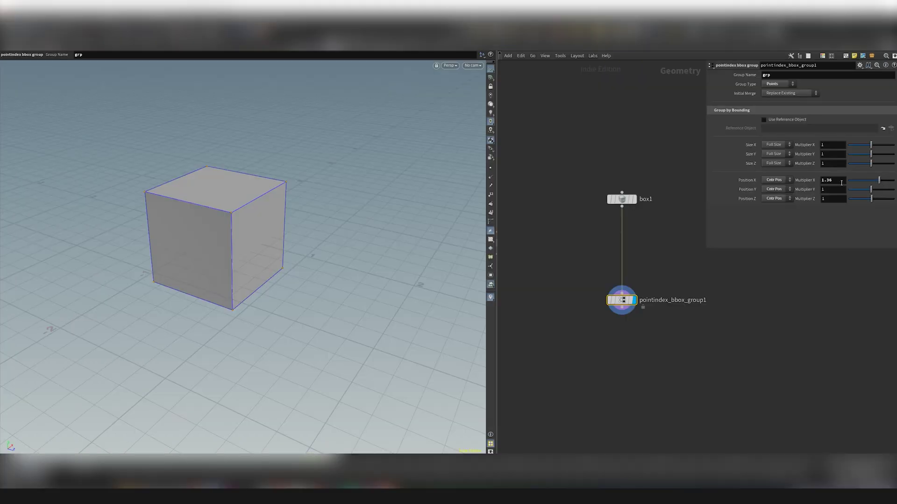
Set Position X of pointindex_bbox_group1 to Max Pos with a multiplier of 1.22
click(777, 179)
click(776, 188)
drag(871, 181, 876, 181)
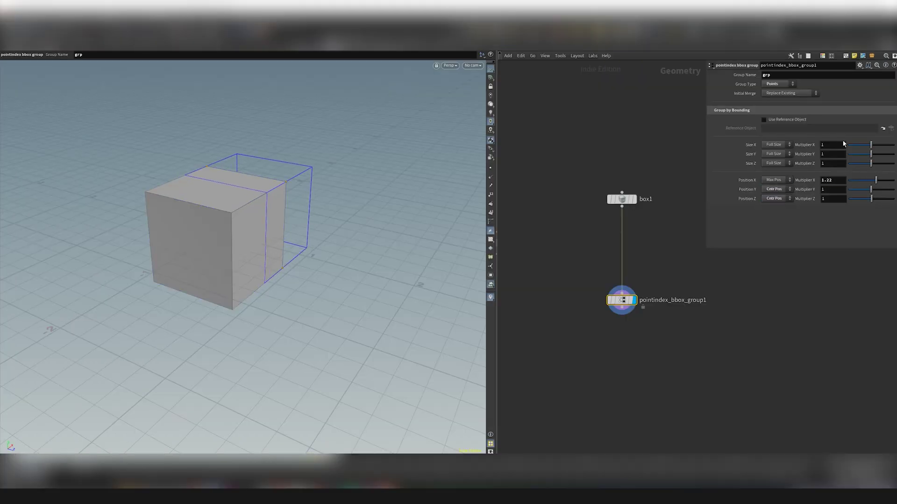
Set the Size X multiplier of pointindex_bbox_group1 to 0.31 and its Position Y to Min Pos
drag(870, 144, 854, 146)
alt+drag(307, 216, 233, 198)
click(777, 190)
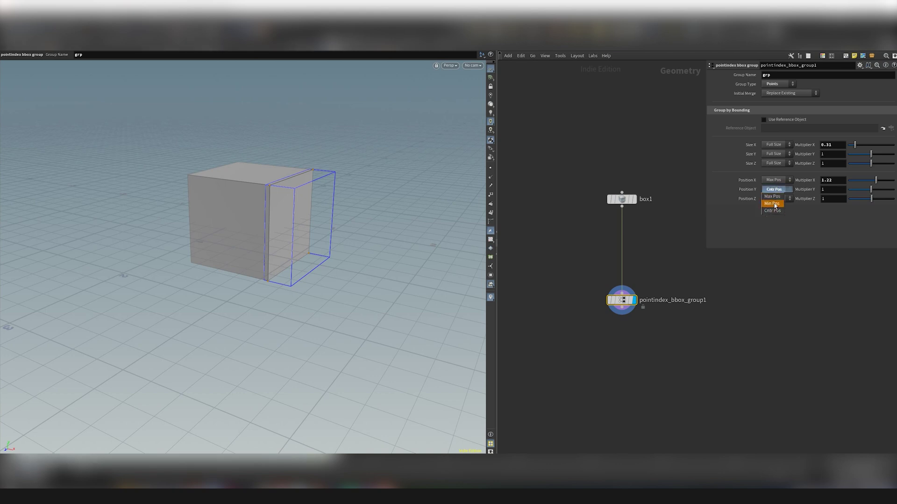
click(775, 205)
alt+drag(286, 237, 286, 234)
Add a Transform node fed by box1 and translate it by about 1.37 in Y and -1.52 in Z
key(Tab)
text(tran)
key(Return)
click(649, 228)
drag(648, 222, 622, 207)
click(618, 301)
click(647, 228)
drag(238, 197, 297, 66)
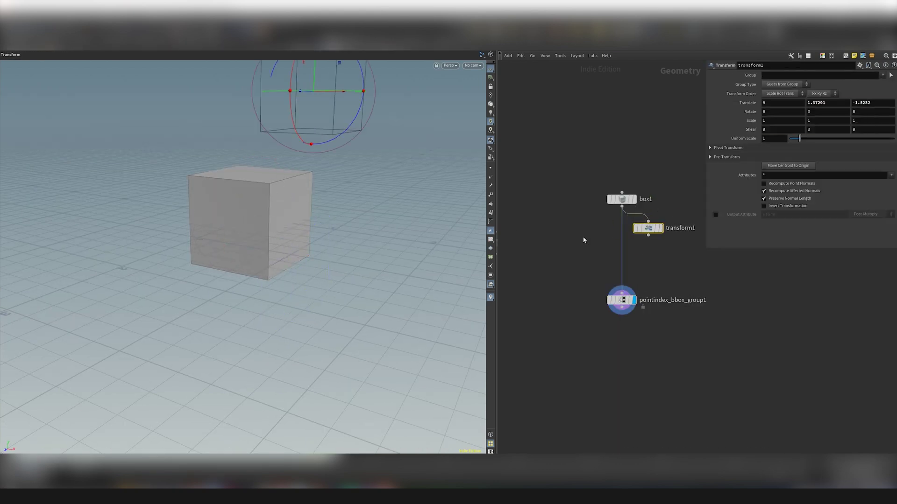
Connect the transform1 output to pointindex_bbox_group1 and select the group node
drag(648, 236, 622, 293)
click(625, 301)
alt+middle_drag(289, 187, 275, 261)
alt+drag(276, 233, 296, 225)
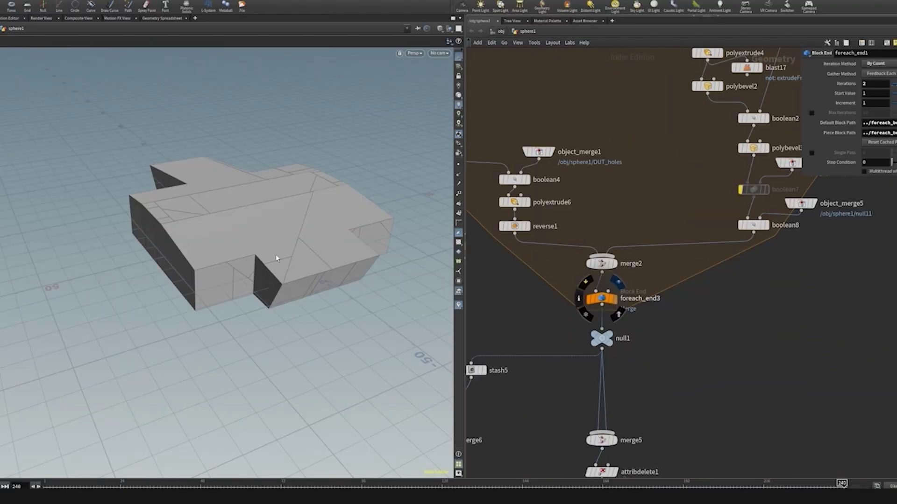
Display the result of foreach_end3 and inspect its geometry up close
click(618, 282)
alt+drag(290, 205, 353, 236)
scroll(289, 197, up, 4)
Add a Stash node beside null1 in the sphere1 network and make it the displayed node
key(Tab)
text(stash)
key(Return)
click(703, 343)
click(719, 327)
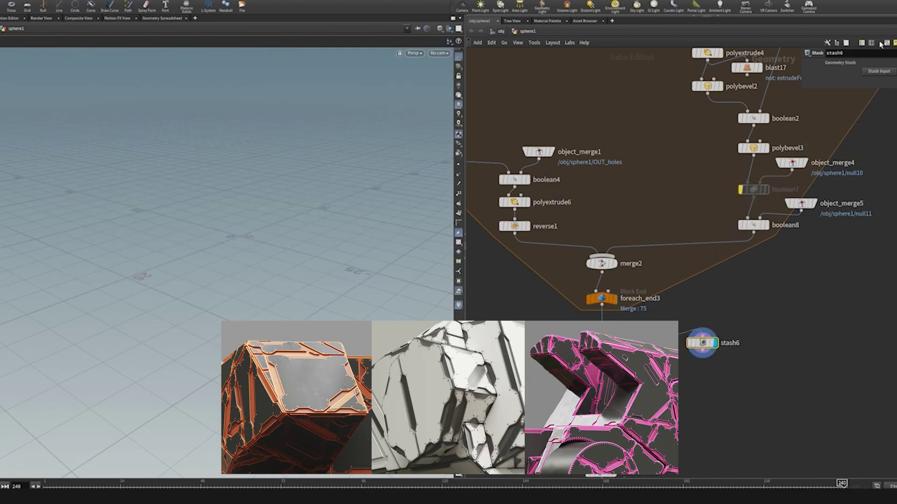